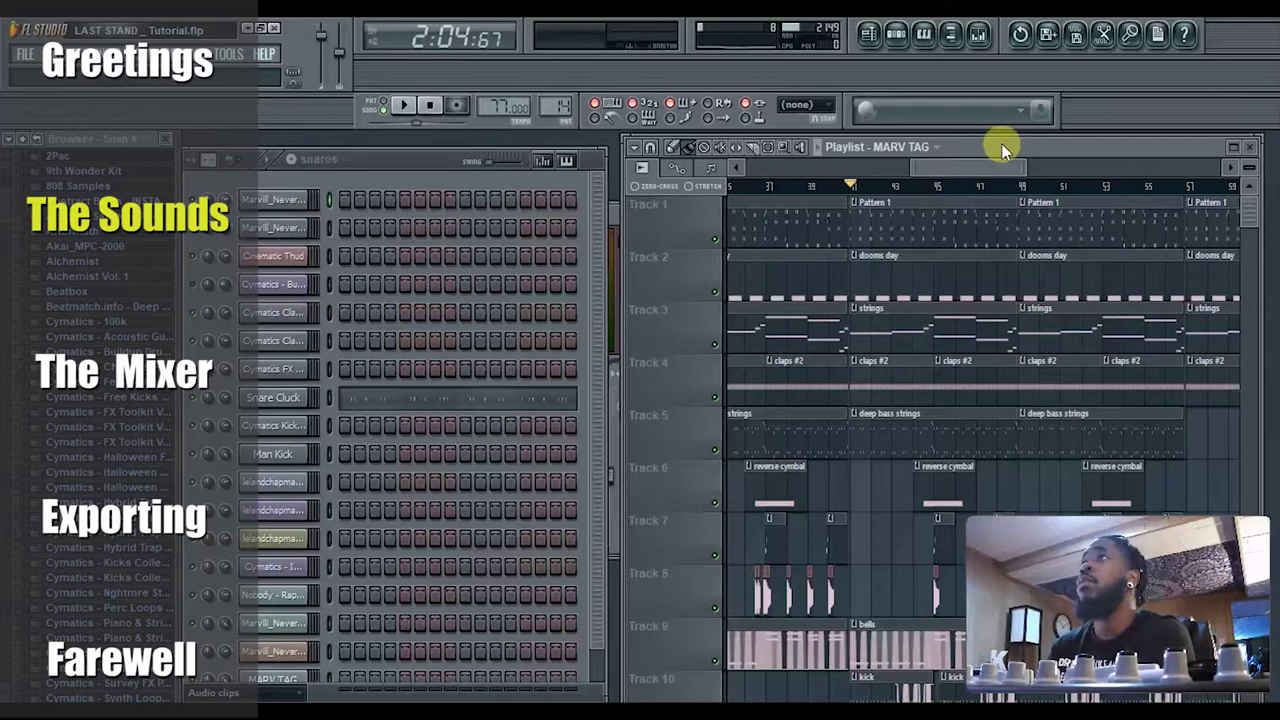
- Play the beat while reviewing the playlist, then stop playback at the start point
key(space)
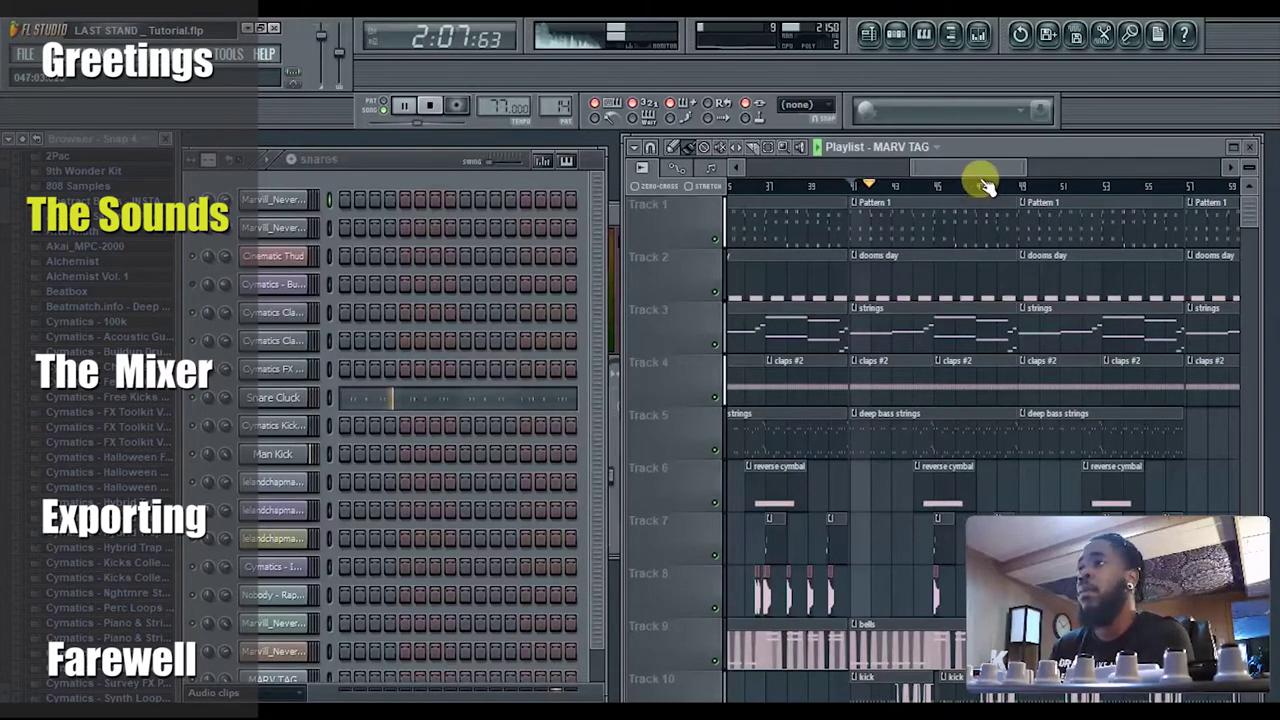
scroll(887, 316, down, 5)
scroll(865, 370, up, 4)
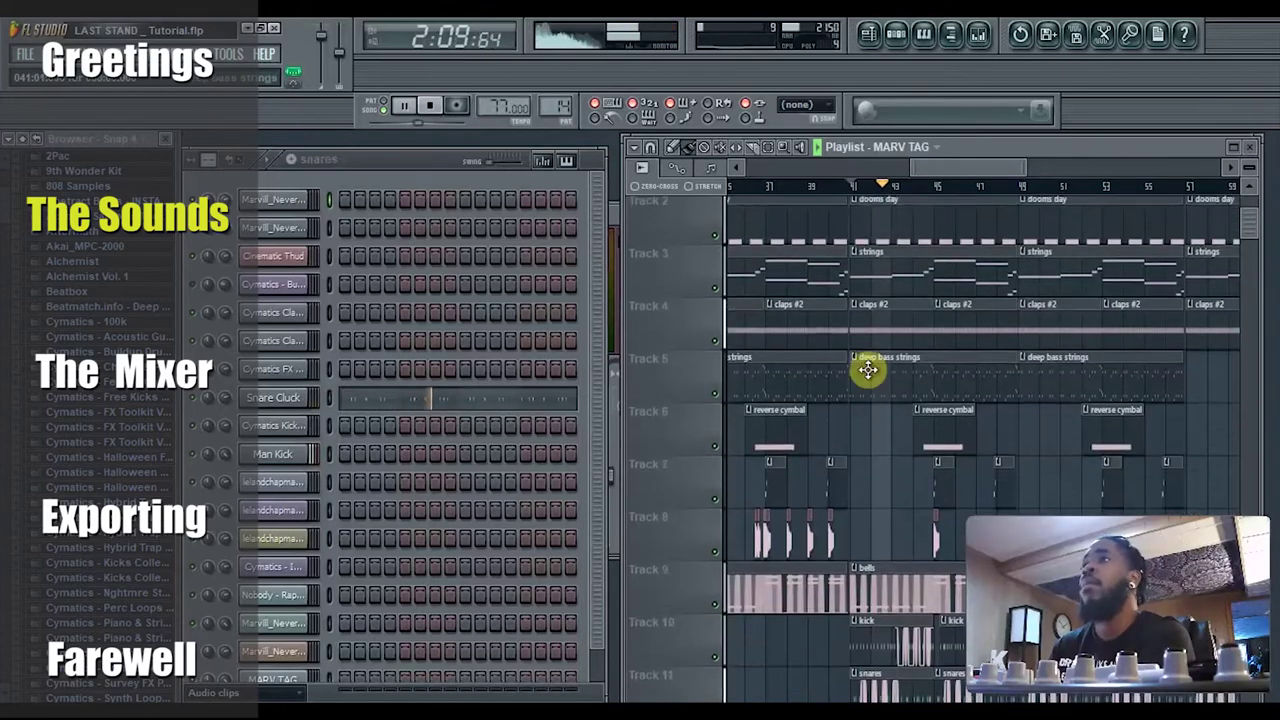
scroll(870, 368, up, 1)
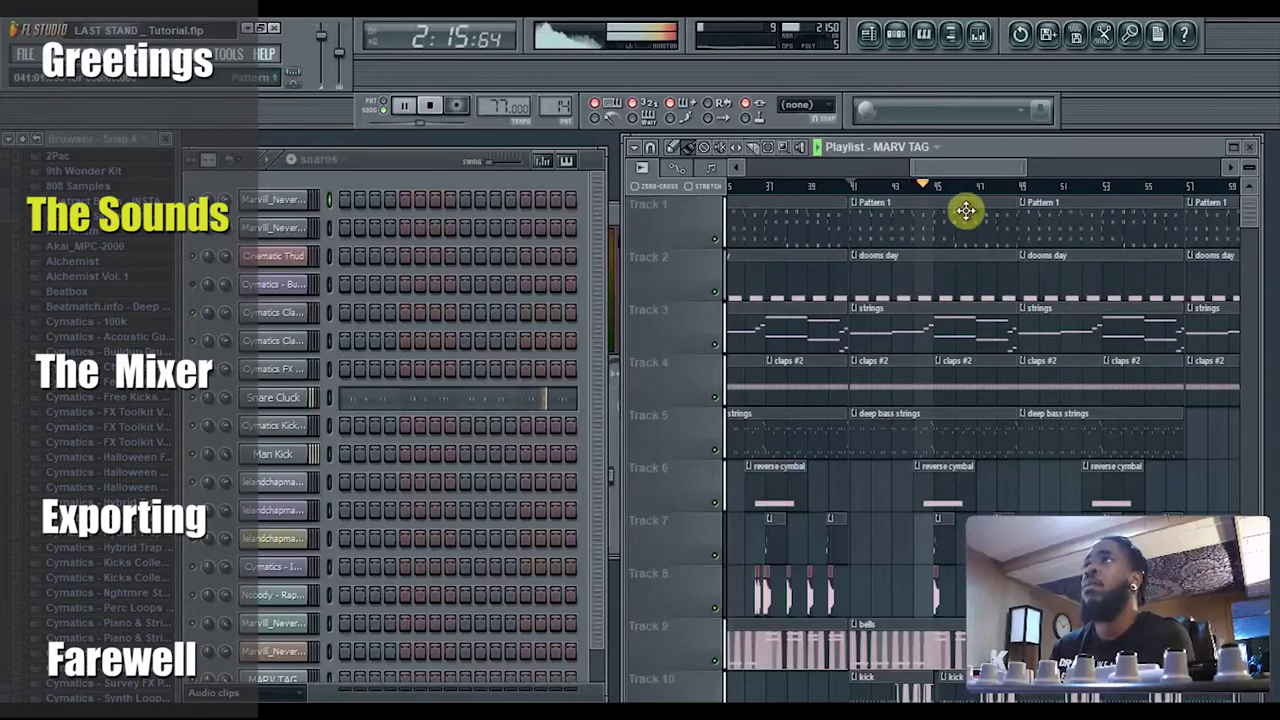
key(space)
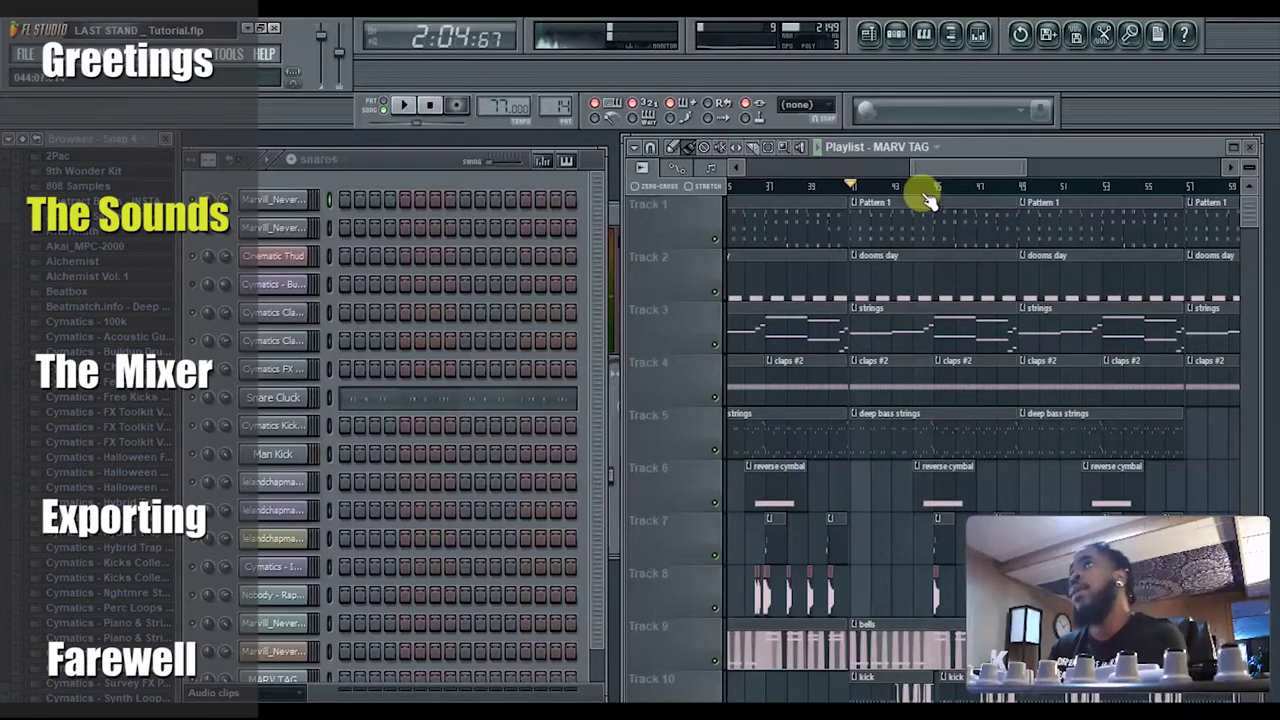
scroll(886, 188, up, 6)
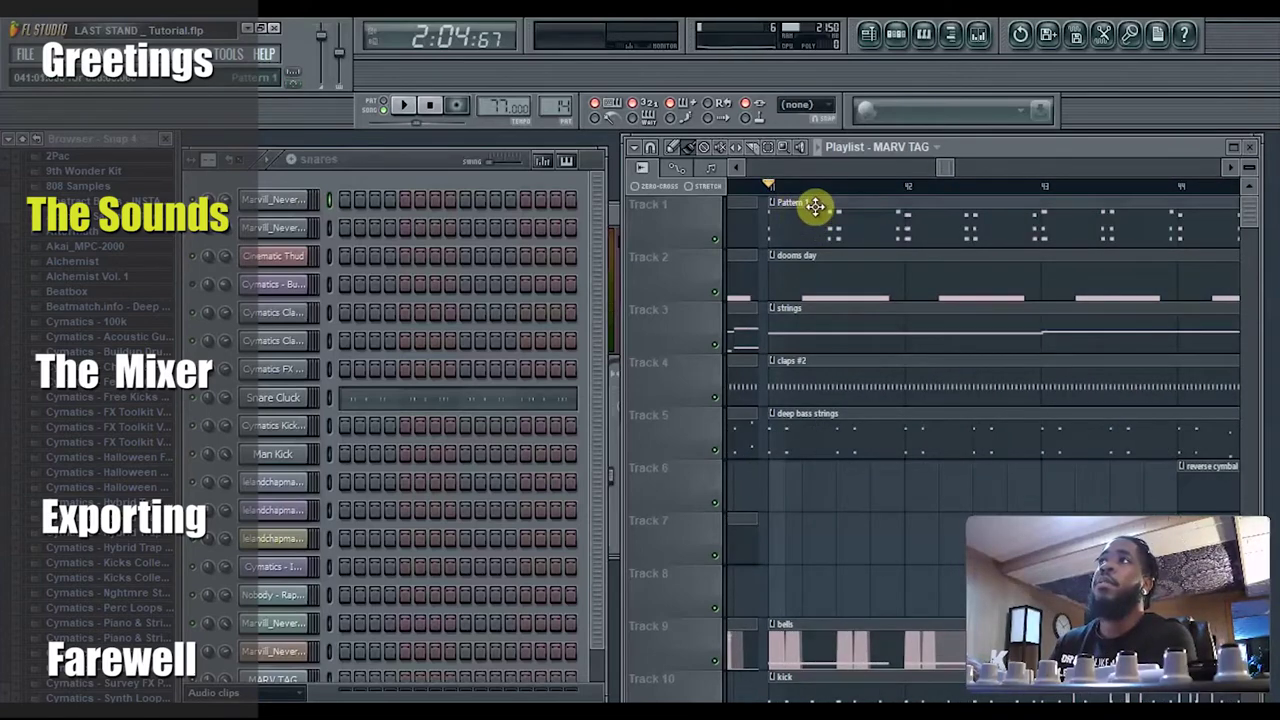
scroll(820, 183, down, 3)
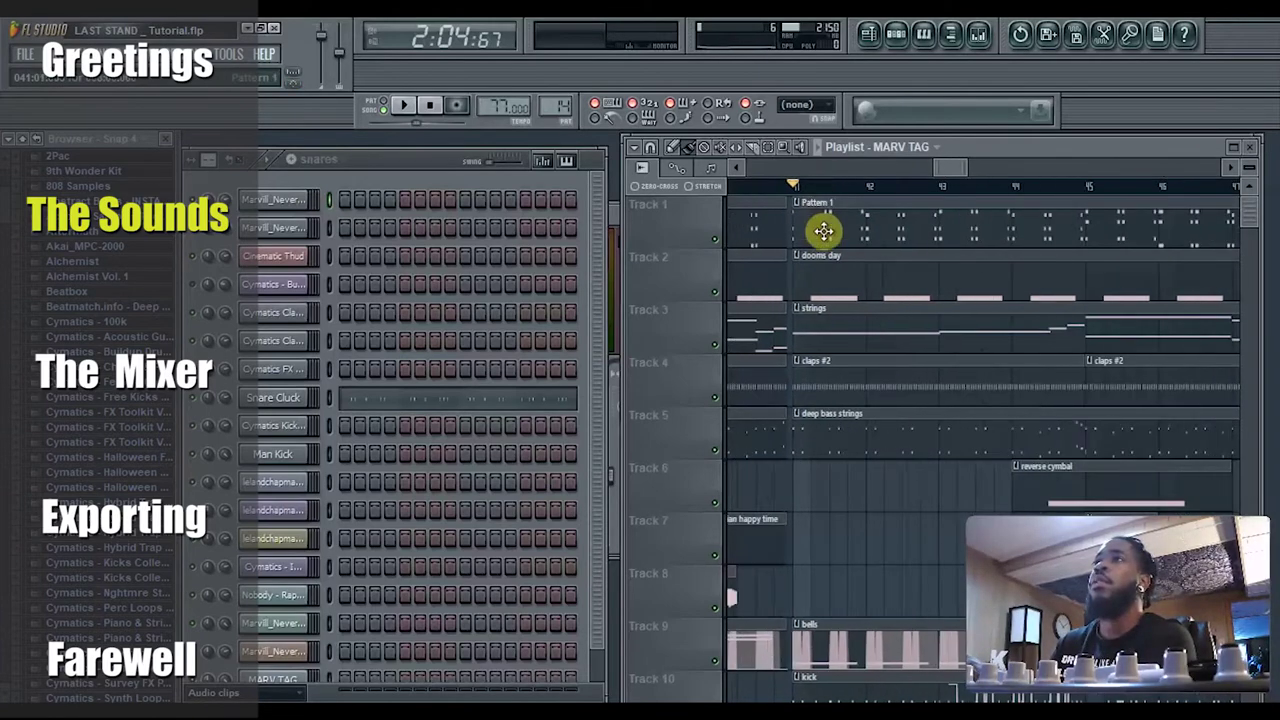
scroll(823, 265, down, 2)
scroll(835, 305, down, 4)
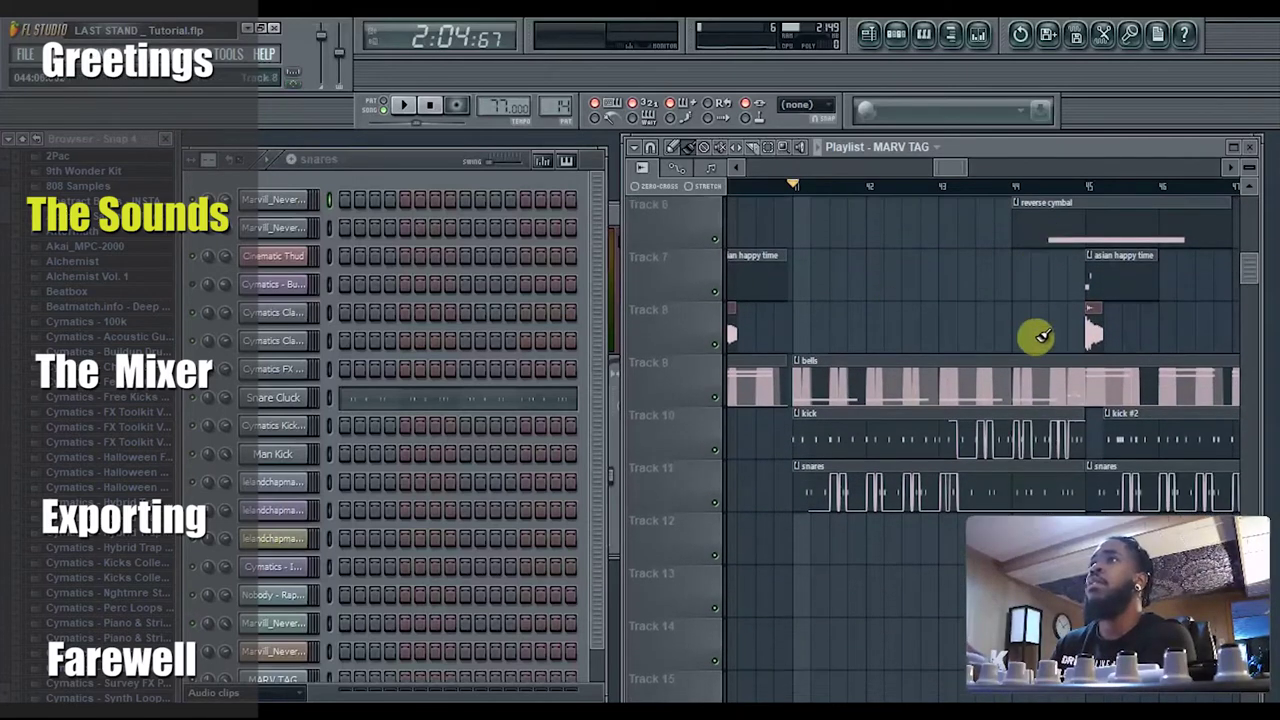
scroll(1066, 323, down, 1)
scroll(851, 366, down, 1)
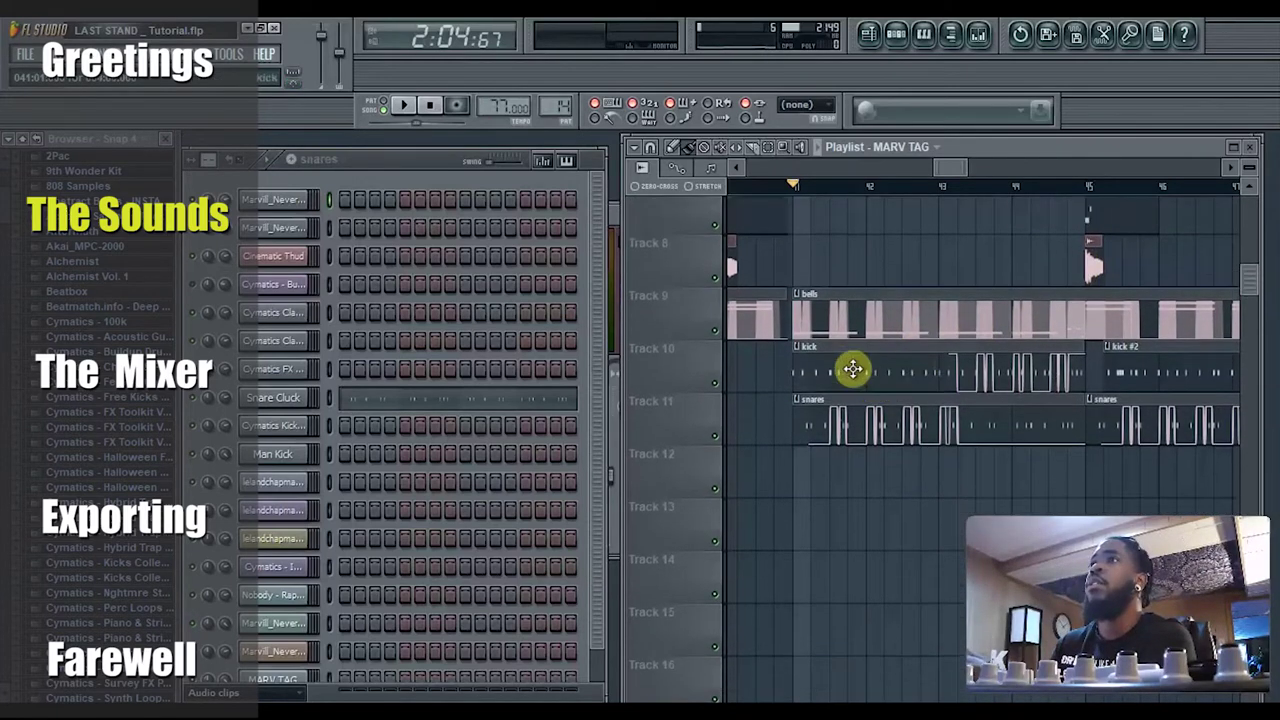
scroll(886, 380, up, 1)
scroll(853, 409, up, 6)
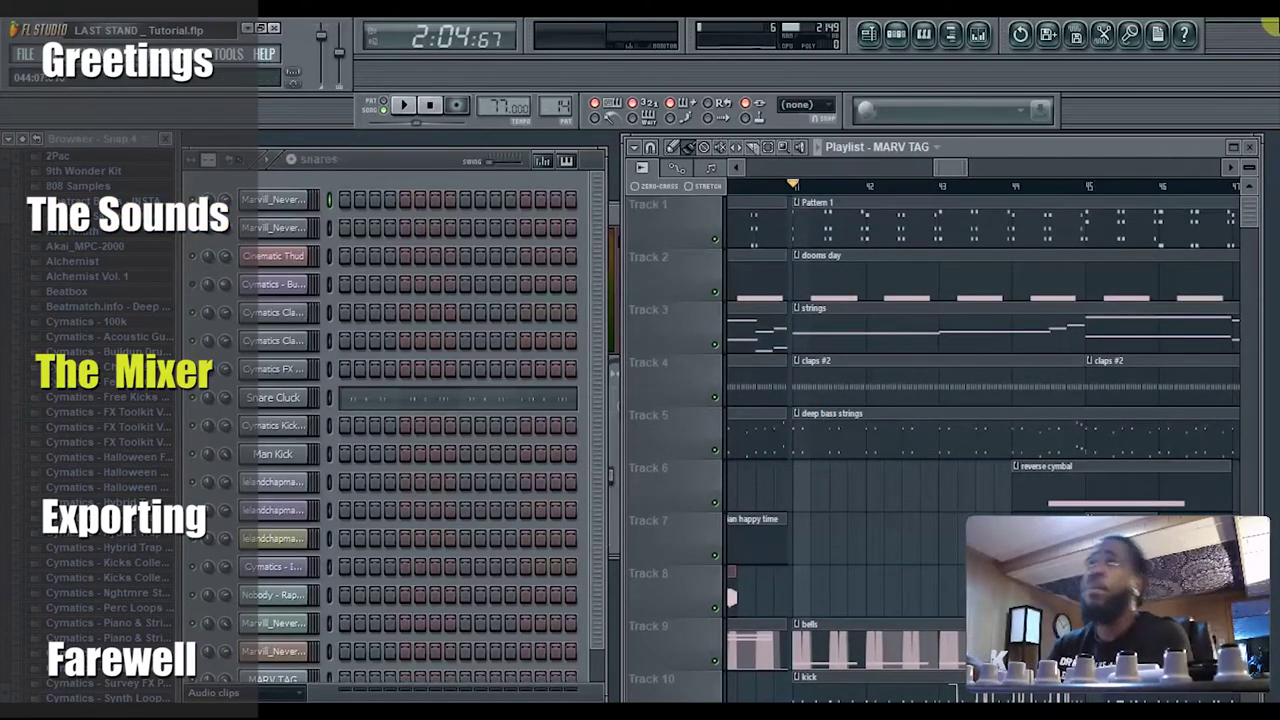
- Open the Mixer and check the English Horns, ElectriK Guitar, Tubular Bells and Cinematic Thud tracks
click(978, 34)
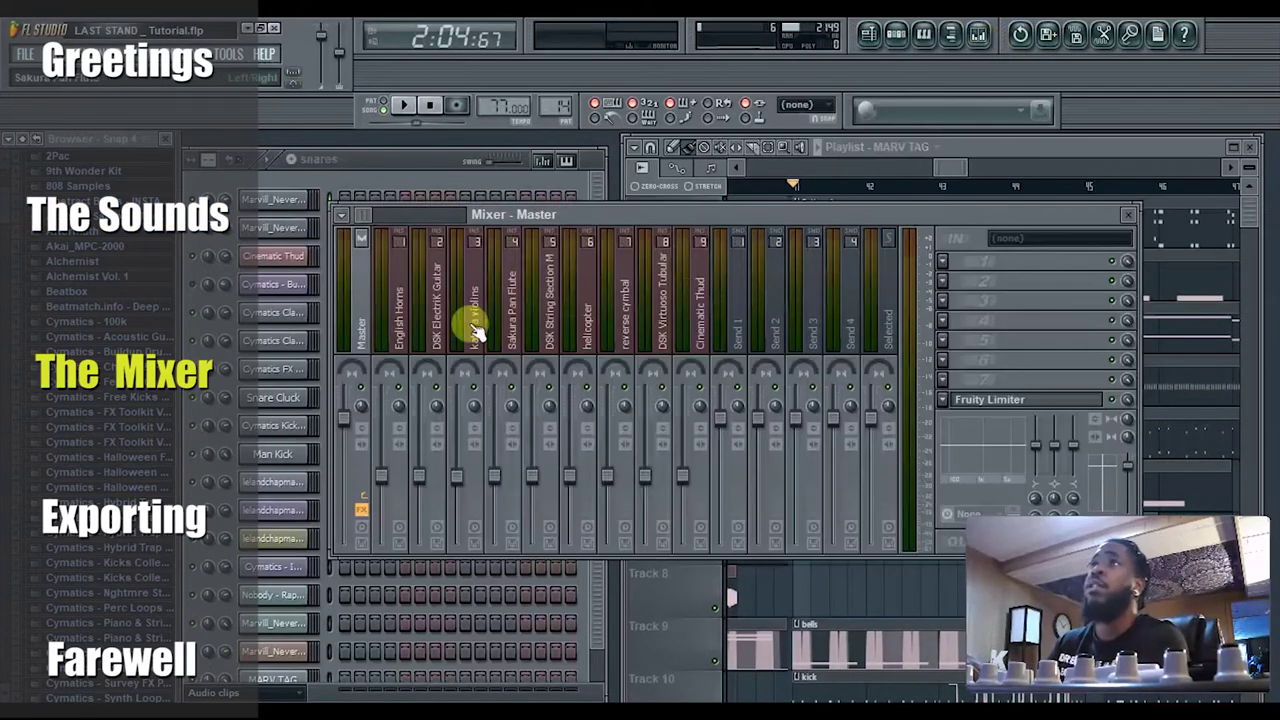
click(396, 333)
click(434, 332)
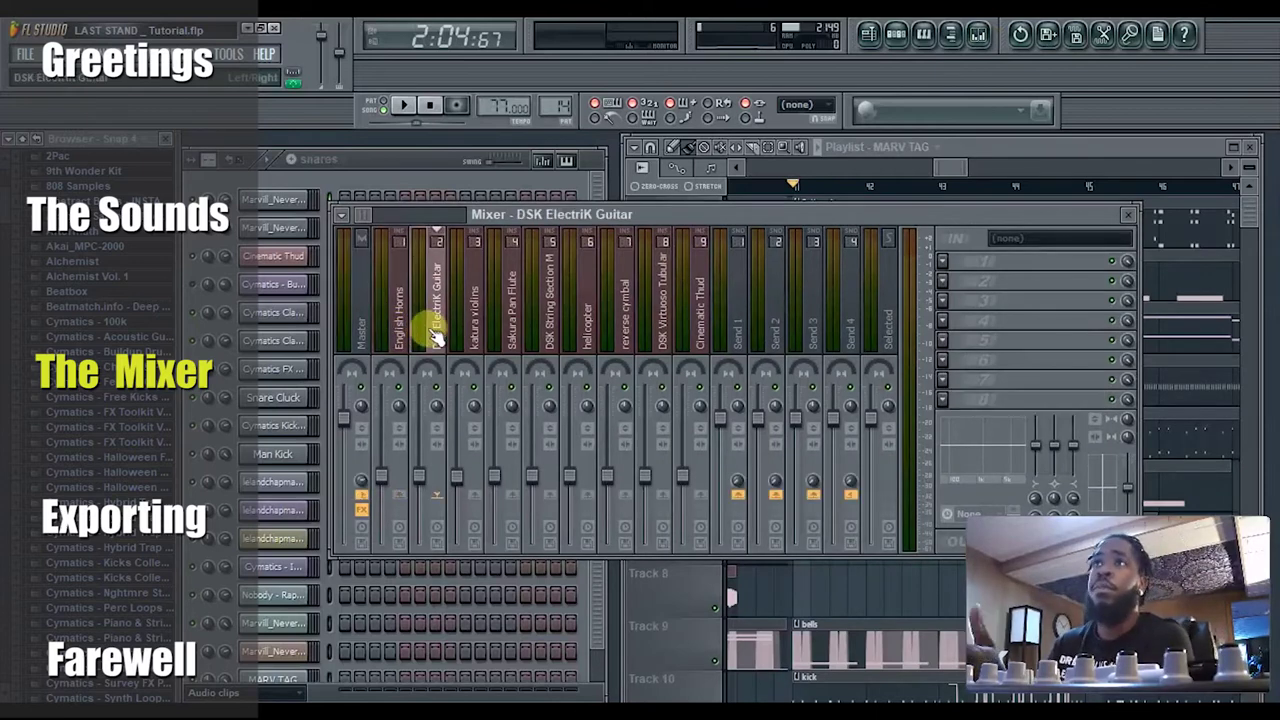
click(660, 336)
click(698, 334)
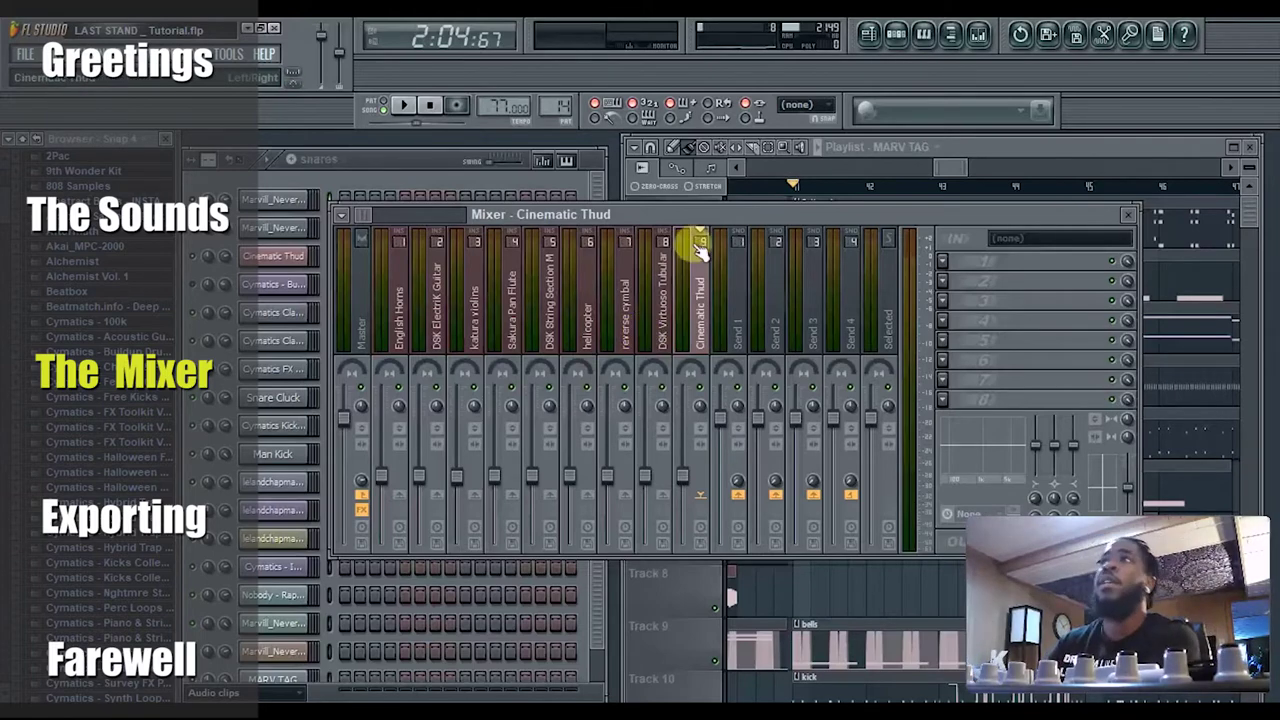
- Switch between the playlist, channel rack and mixer, reselecting the English Horns mixer track
click(951, 165)
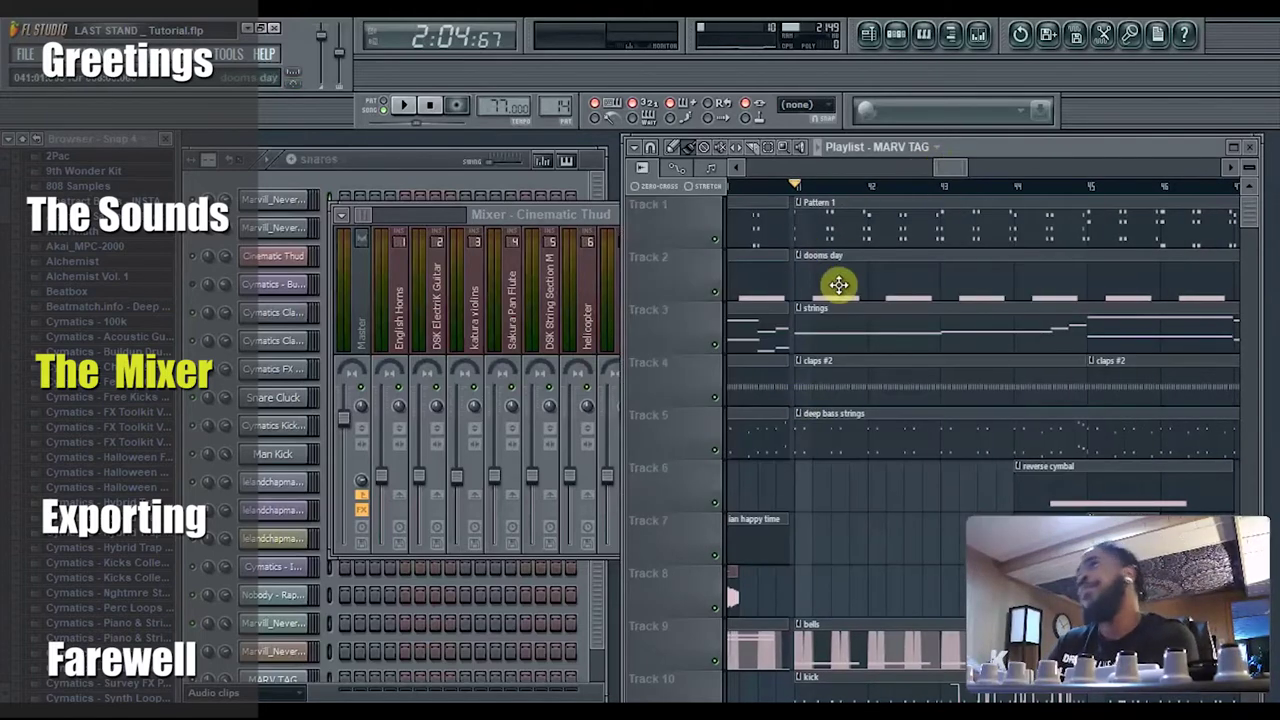
scroll(933, 175, left, 3)
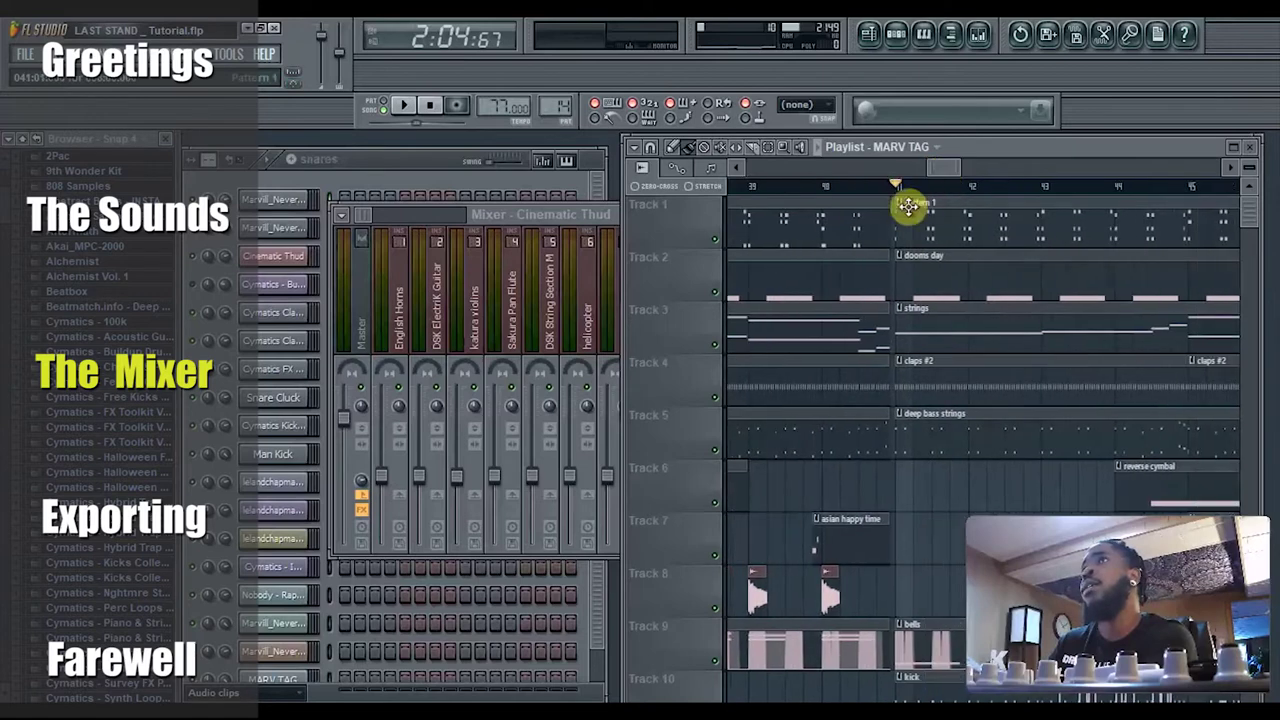
click(337, 190)
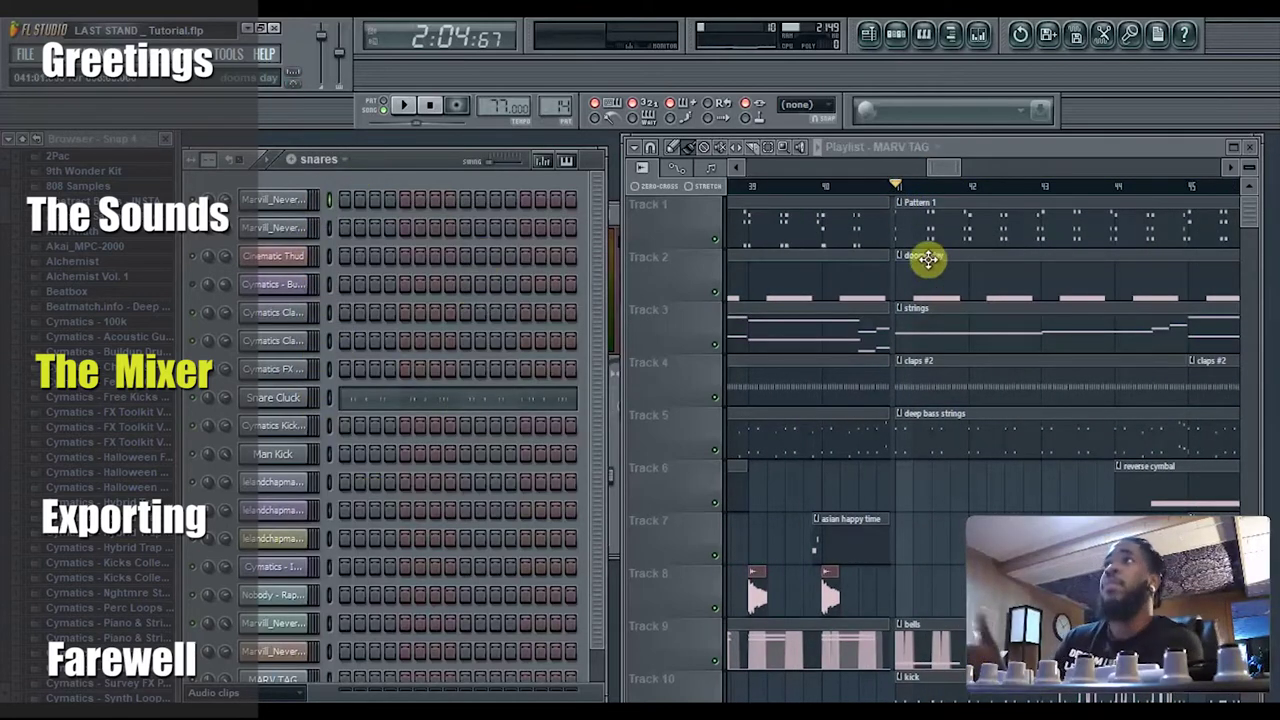
click(980, 35)
click(405, 378)
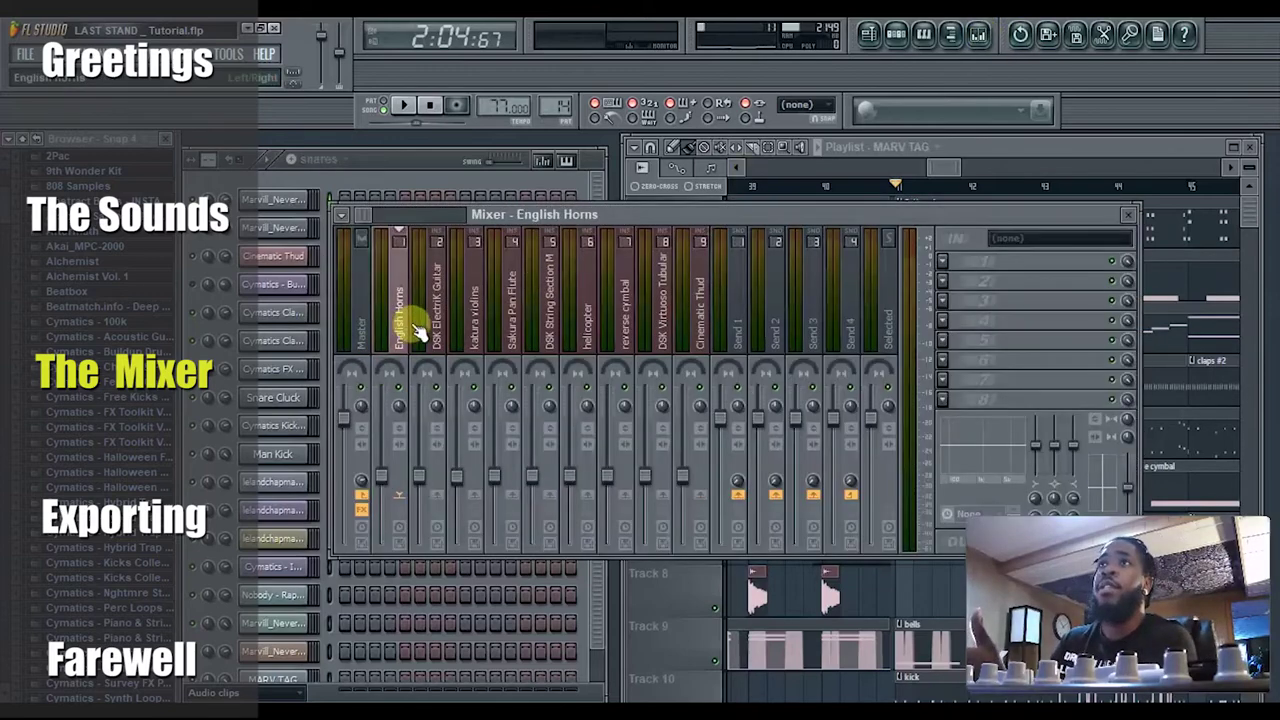
click(935, 165)
- Glance at Pattern 1's notes, then play and stop Pattern 1 alone in Pattern mode
double_click(930, 200)
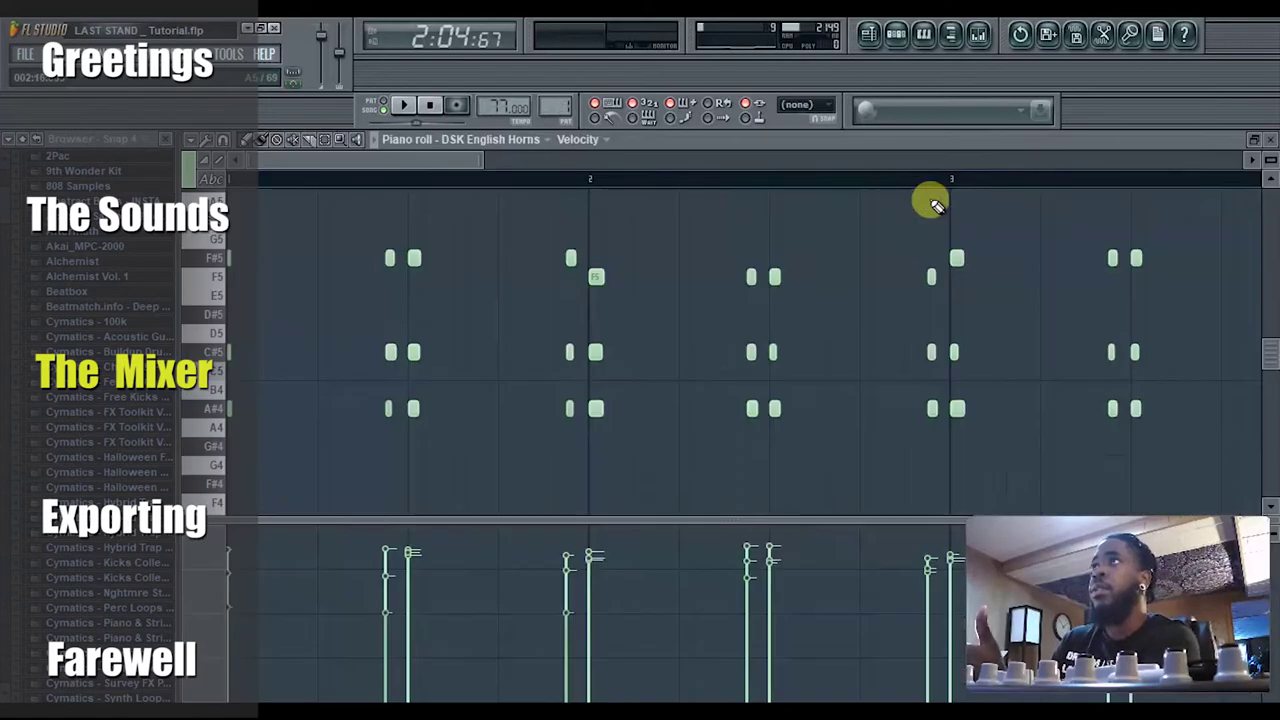
click(1257, 149)
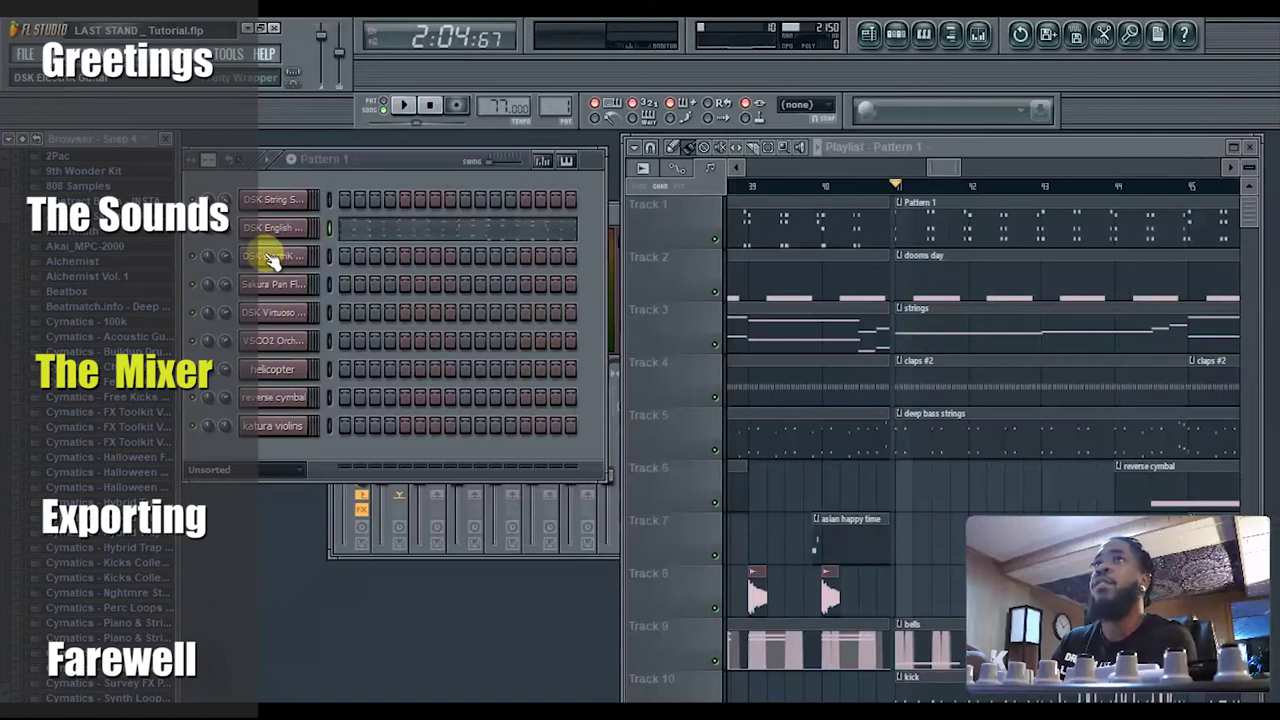
click(388, 104)
key(space)
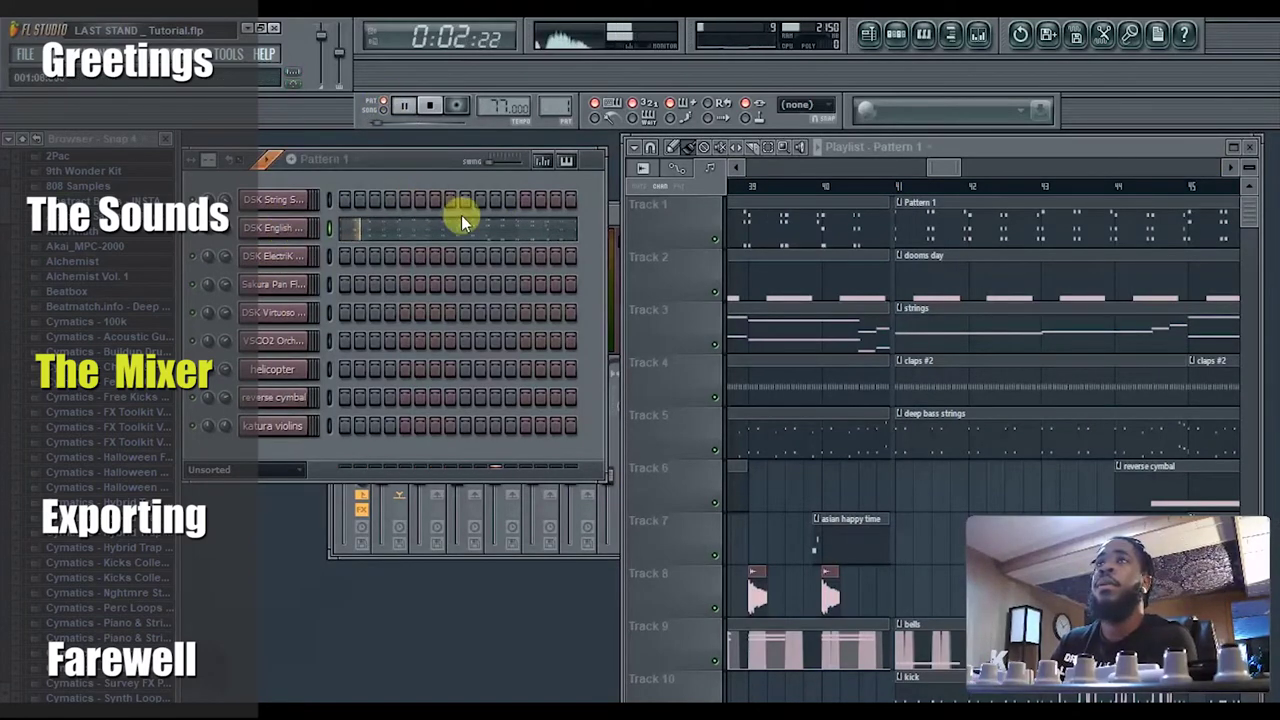
key(space)
- Bring up the Mixer over the Pattern 1 channel rack and scroll its inserts
click(333, 226)
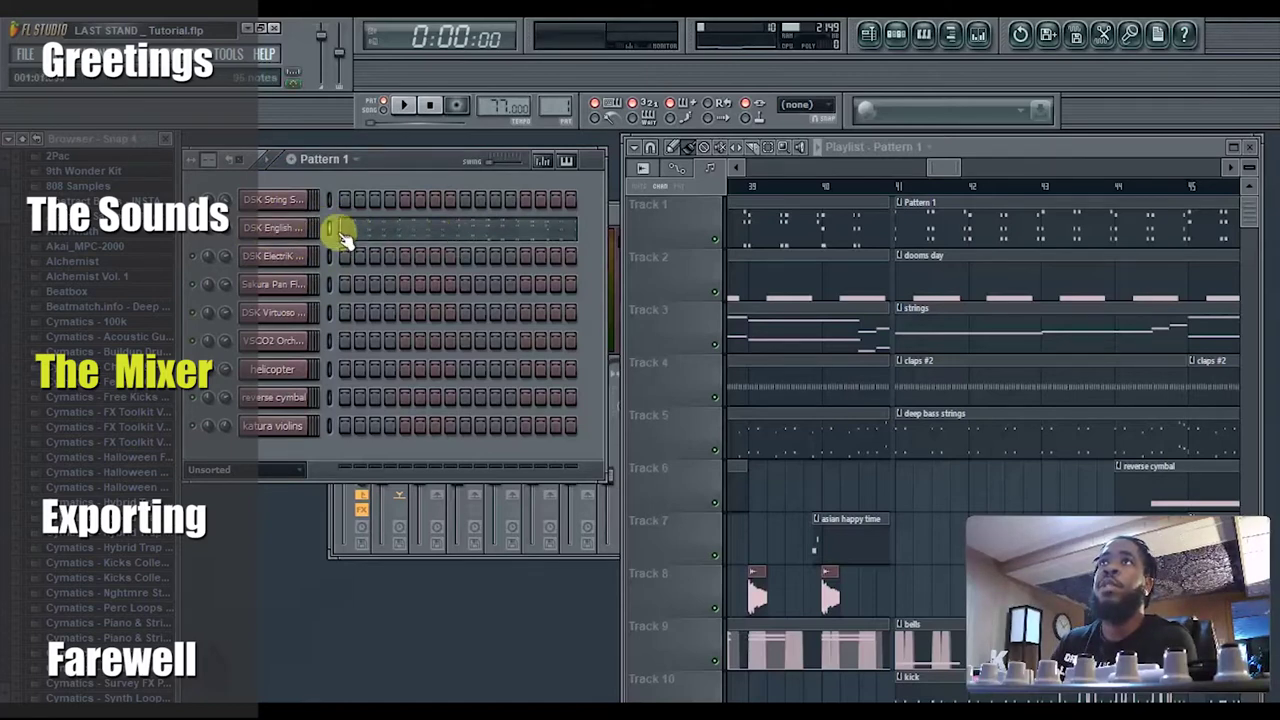
click(980, 36)
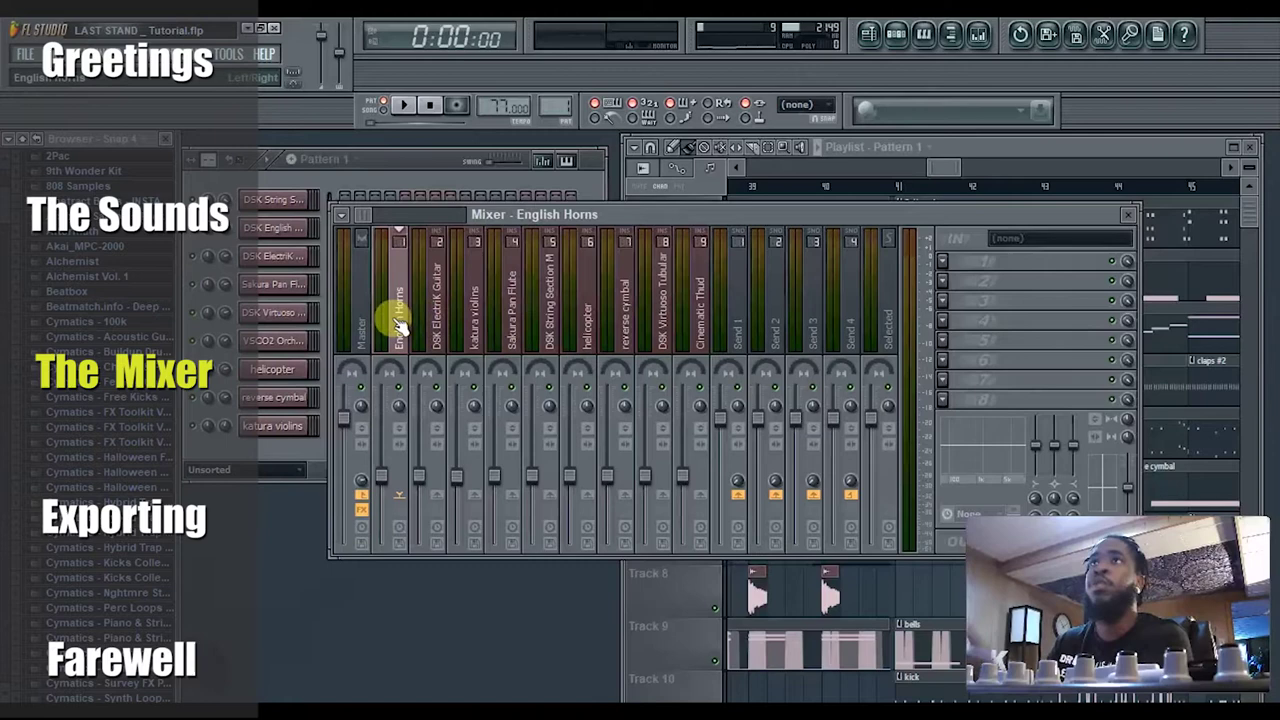
scroll(648, 330, down, 9)
scroll(648, 330, down, 16)
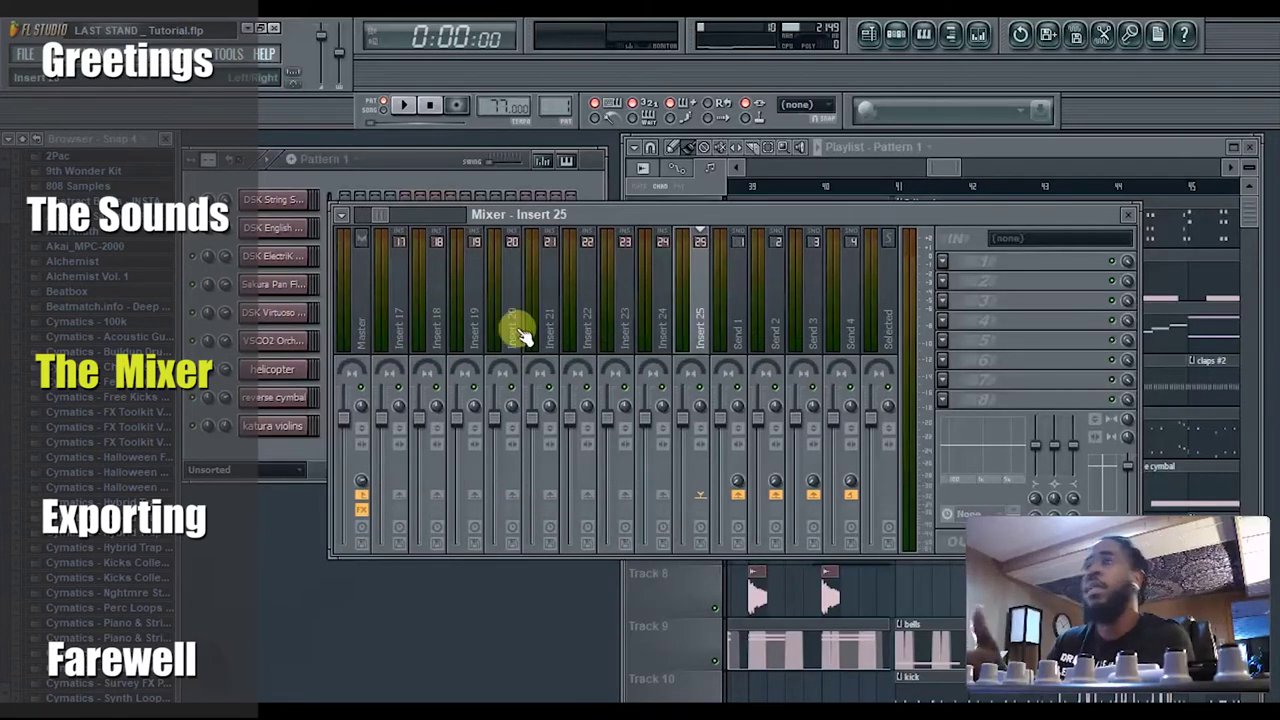
scroll(518, 335, up, 18)
scroll(516, 334, up, 7)
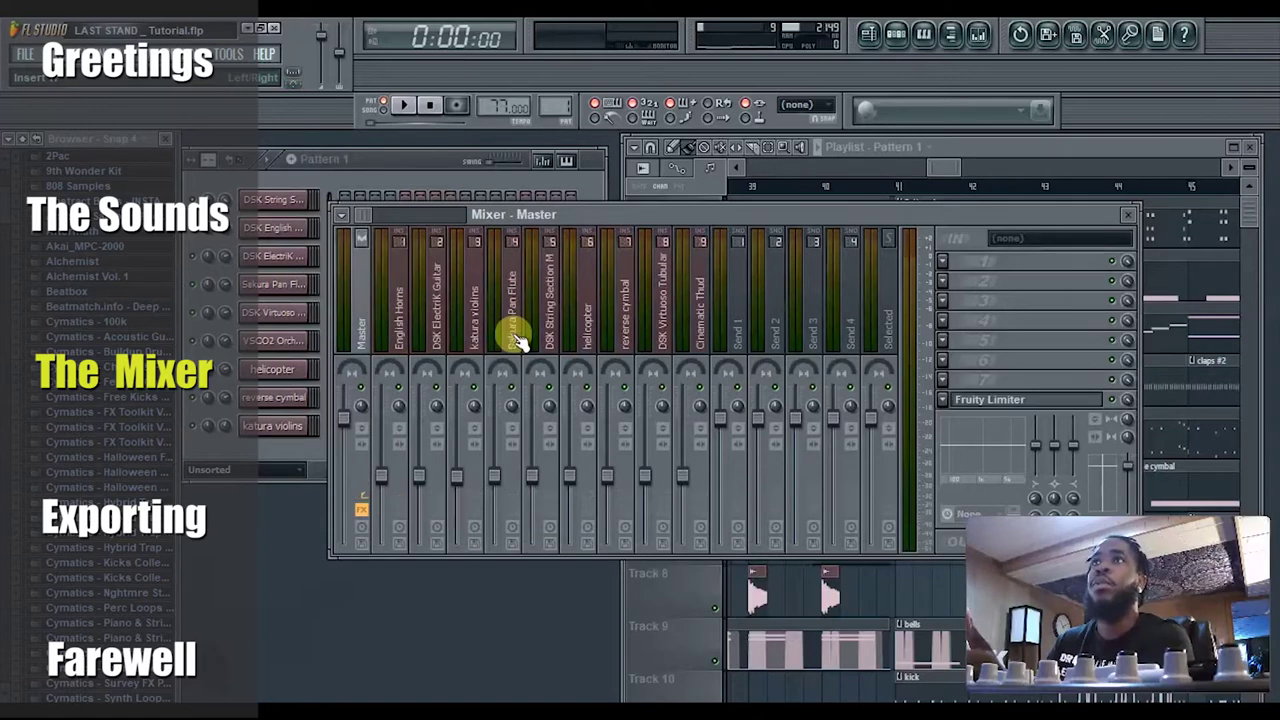
scroll(429, 323, down, 1)
- Link the selected channels to the English Horns mixer track
right_click(401, 306)
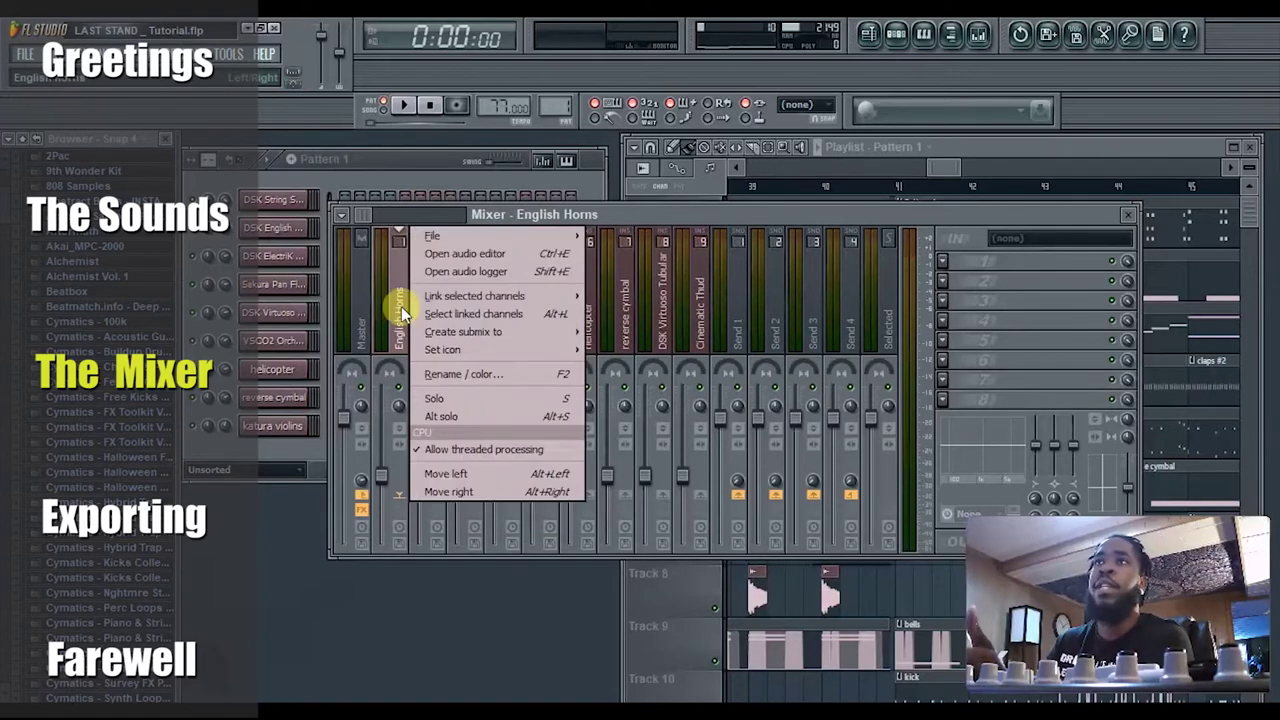
mouse_move(493, 298)
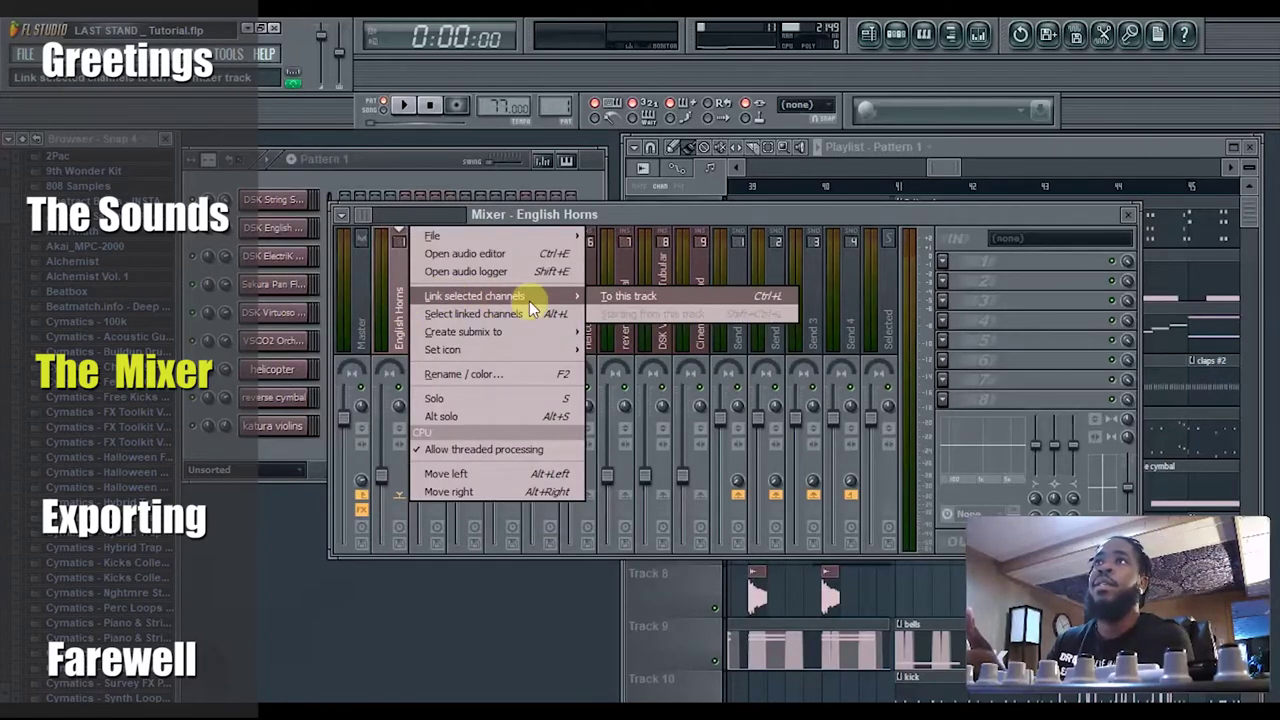
click(643, 208)
drag(643, 208, 766, 236)
right_click(535, 335)
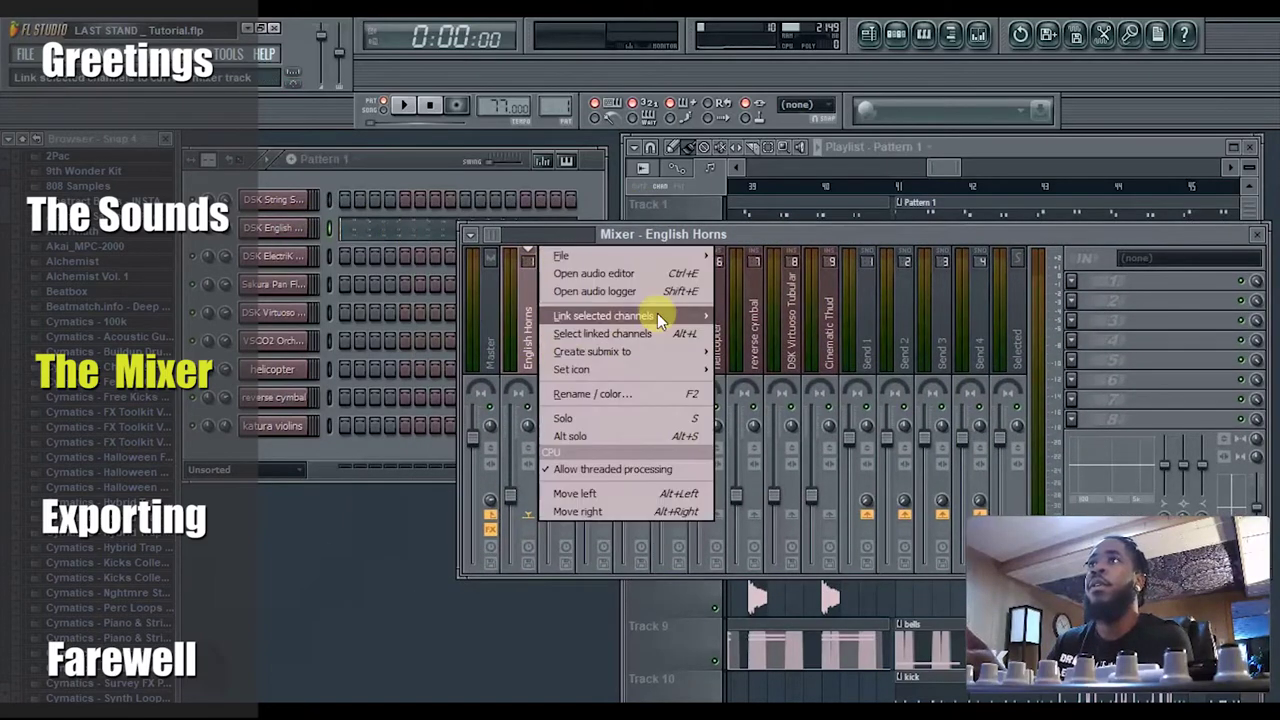
mouse_move(657, 313)
click(792, 320)
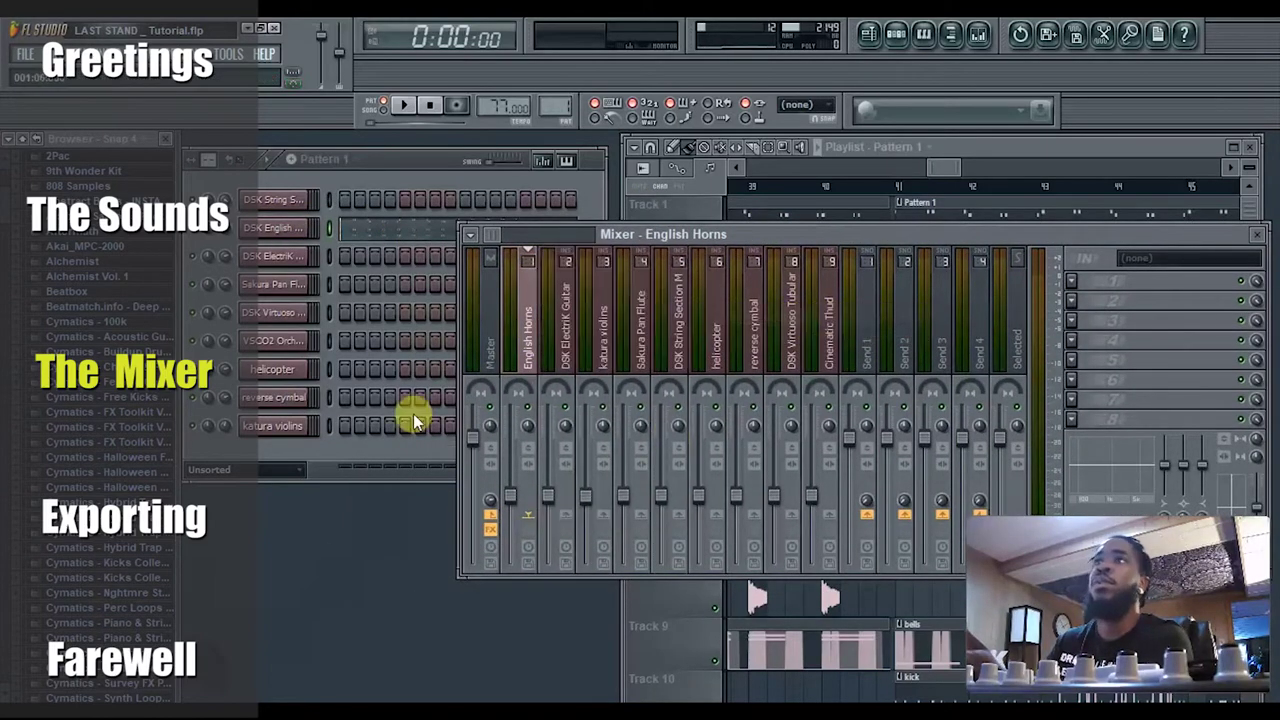
- Open Rename/color on the English Horns track and close it, keeping the name English Horns
right_click(532, 352)
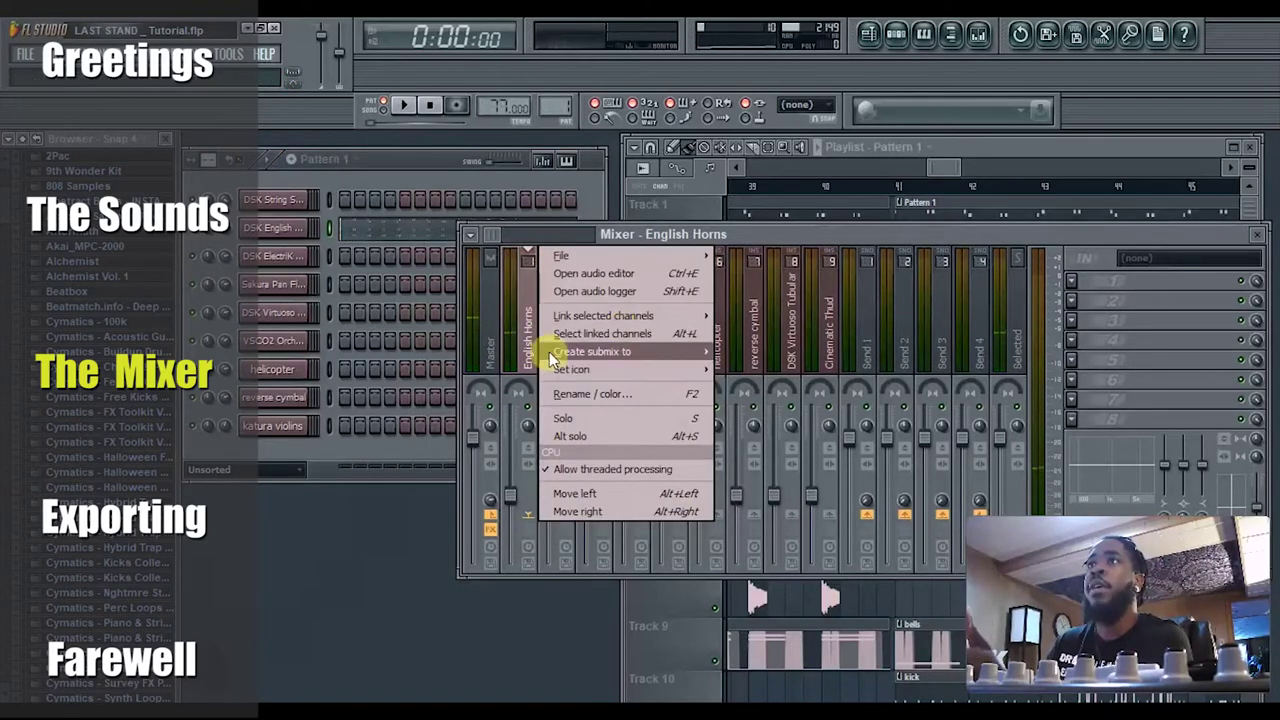
click(580, 393)
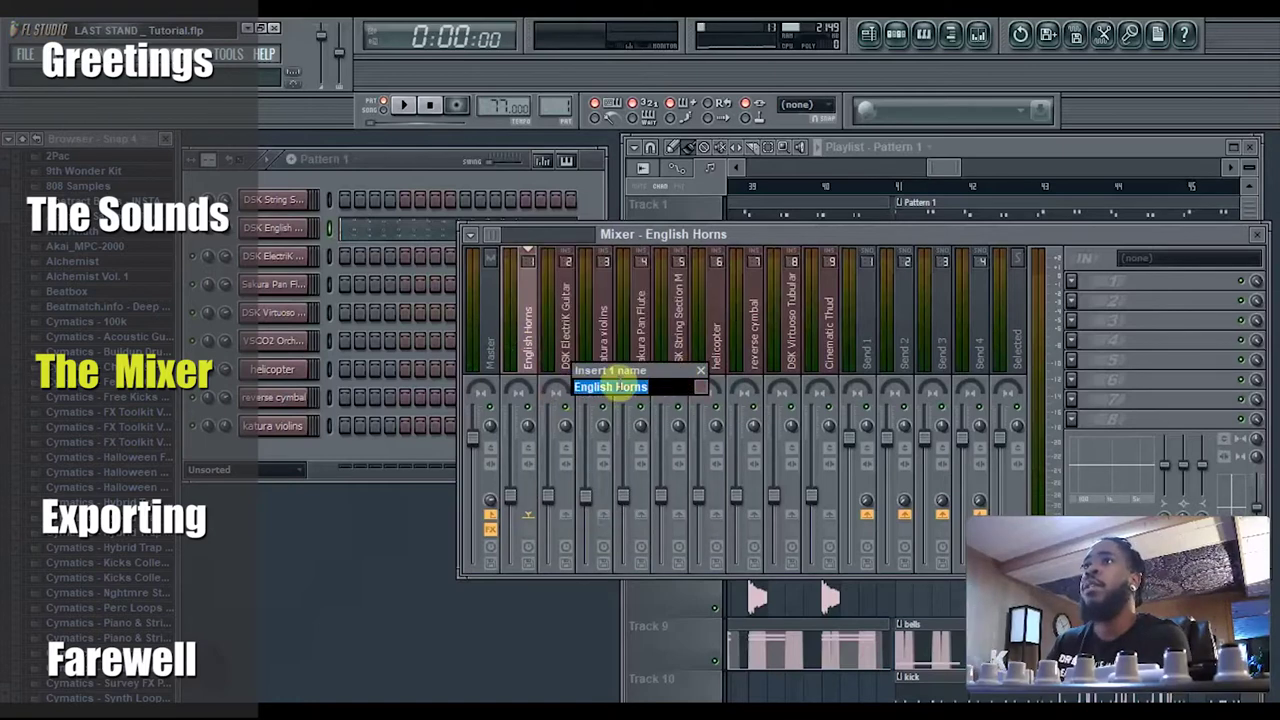
click(699, 388)
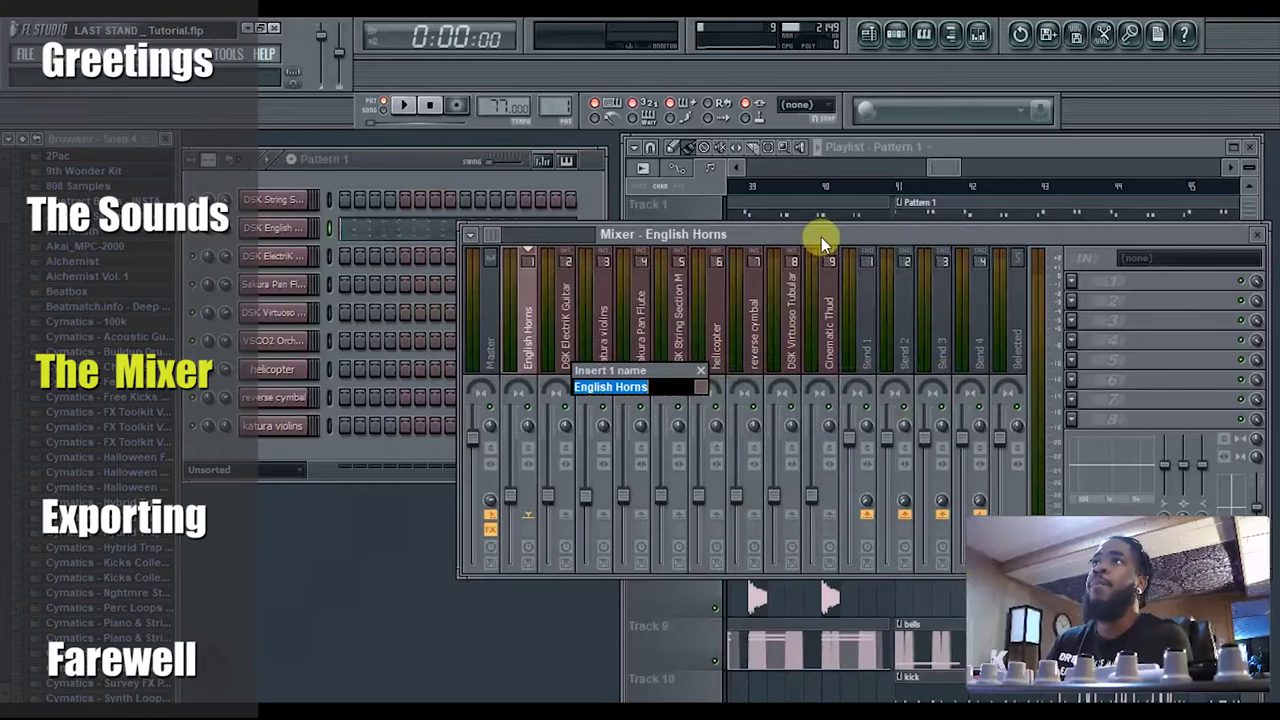
key(Return)
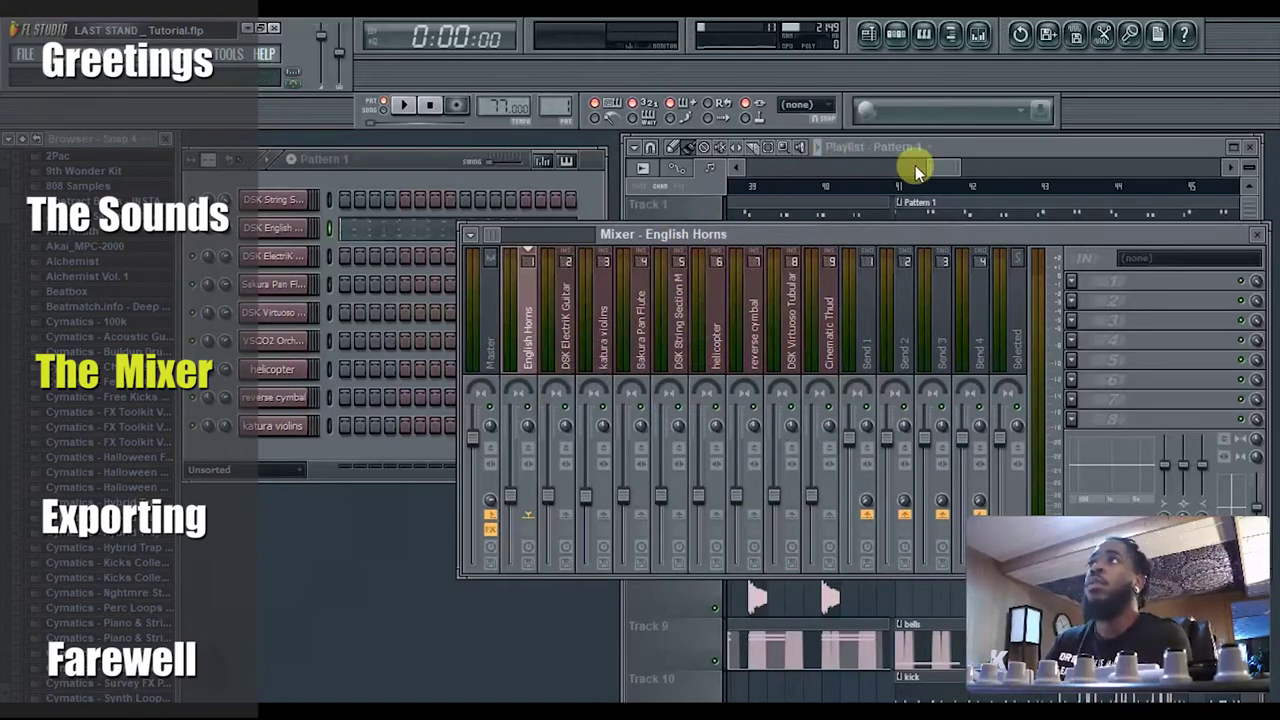
- Preview the DSK ElectriK Guitar part in the piano roll, then play and stop the beat
click(911, 245)
double_click(911, 247)
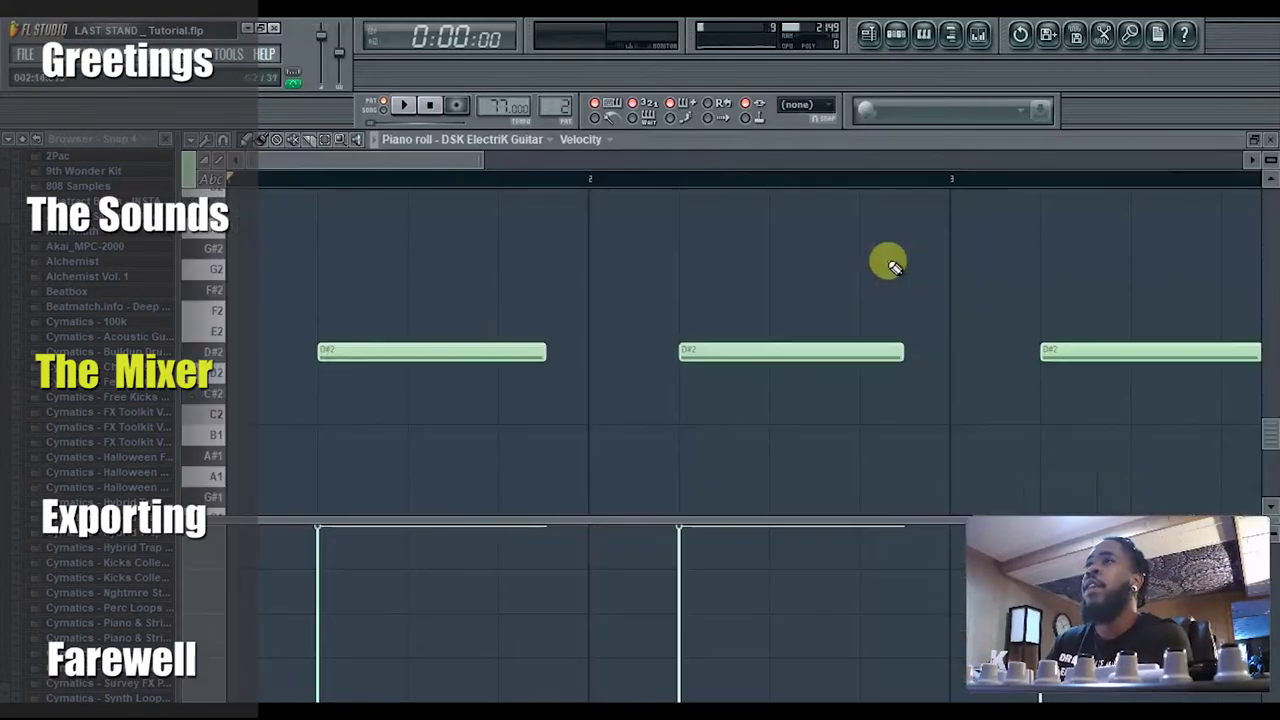
click(1268, 141)
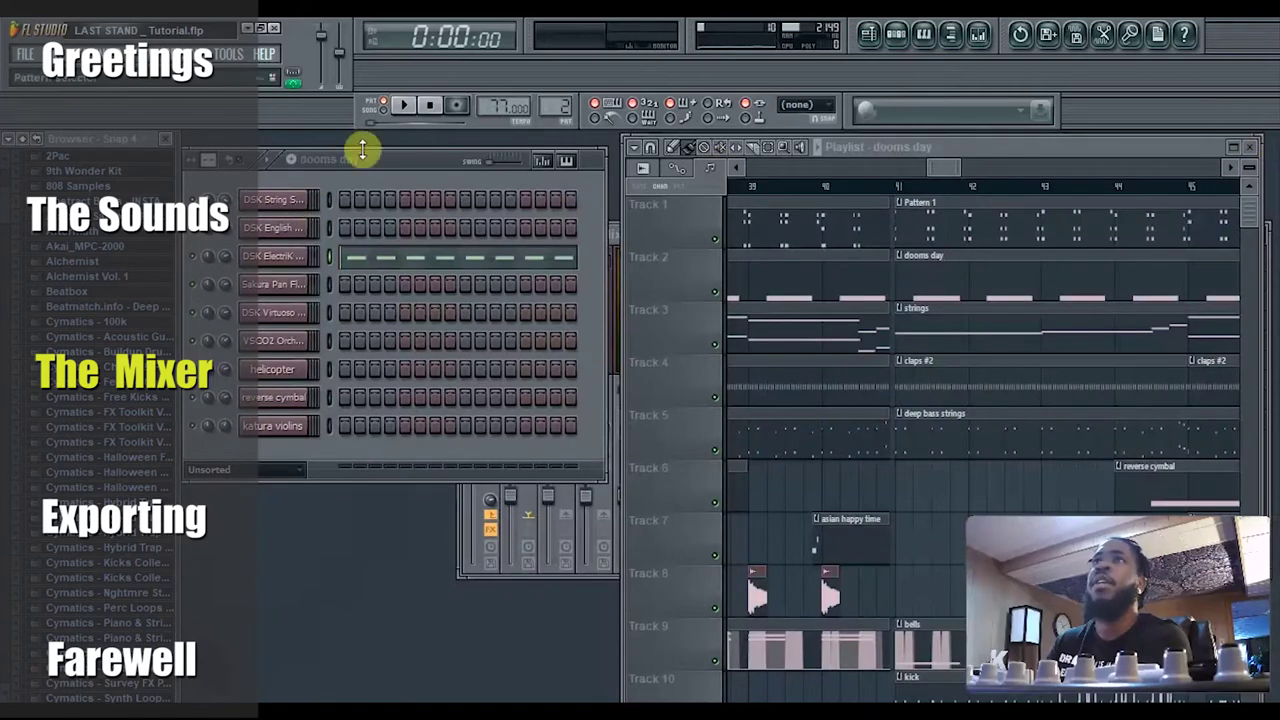
click(403, 105)
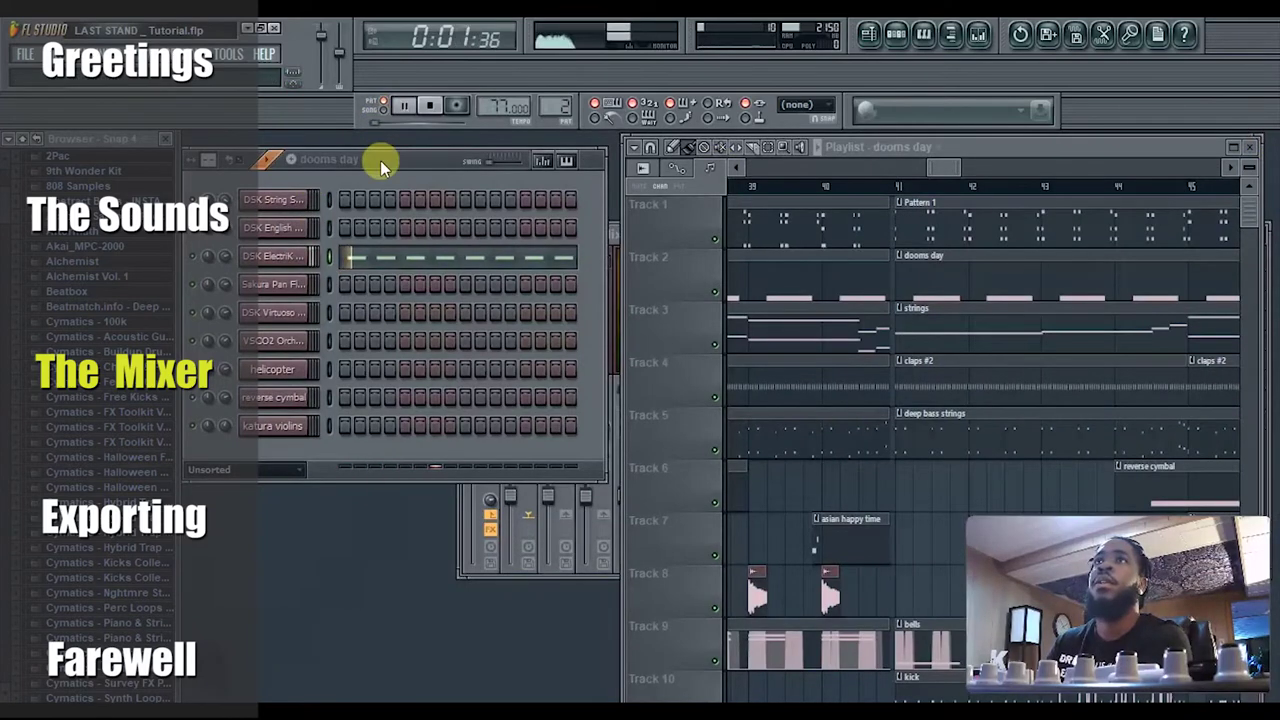
key(space)
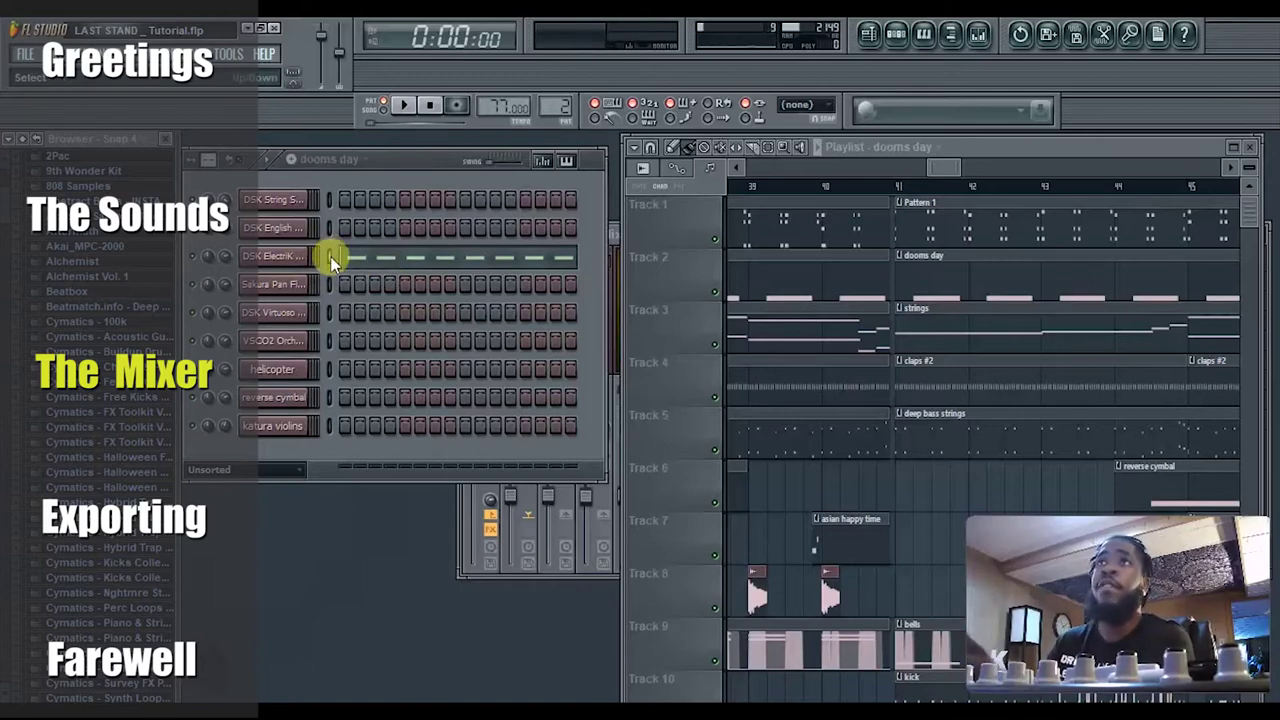
- Link the DSK ElectriK Guitar channel to mixer insert 2 via Link selected channels > To this track
click(978, 34)
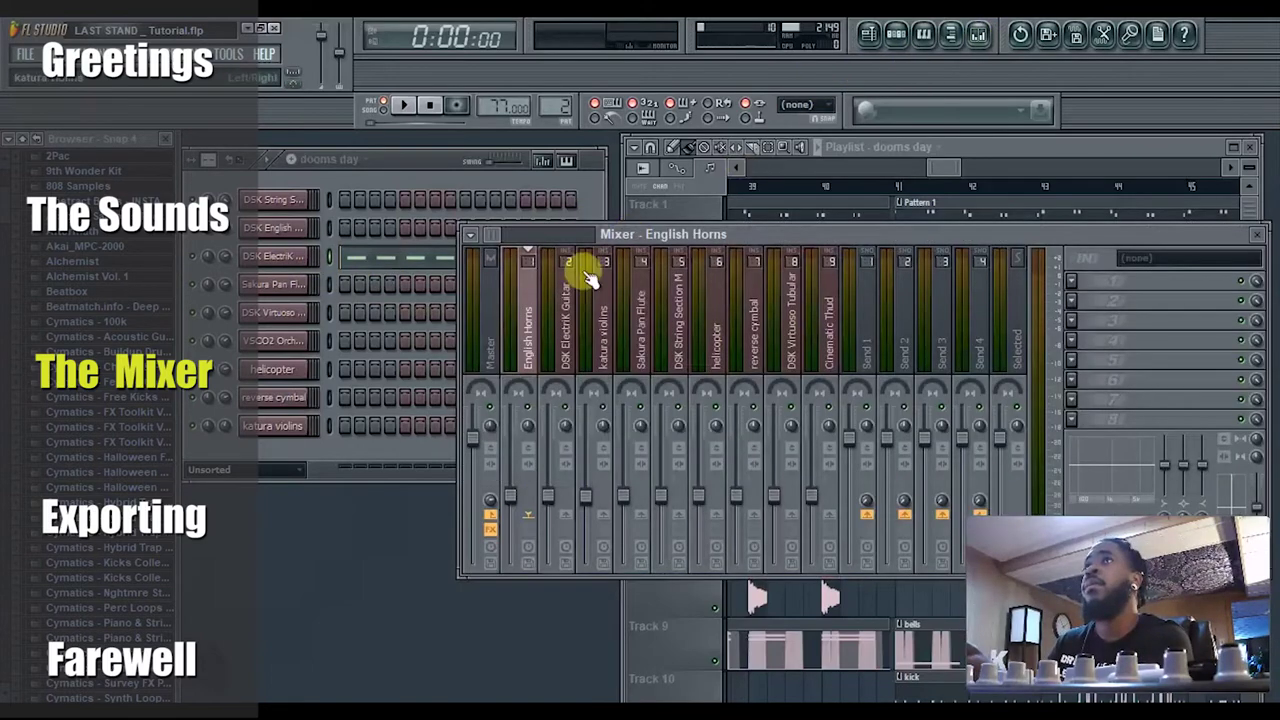
right_click(573, 322)
mouse_move(680, 310)
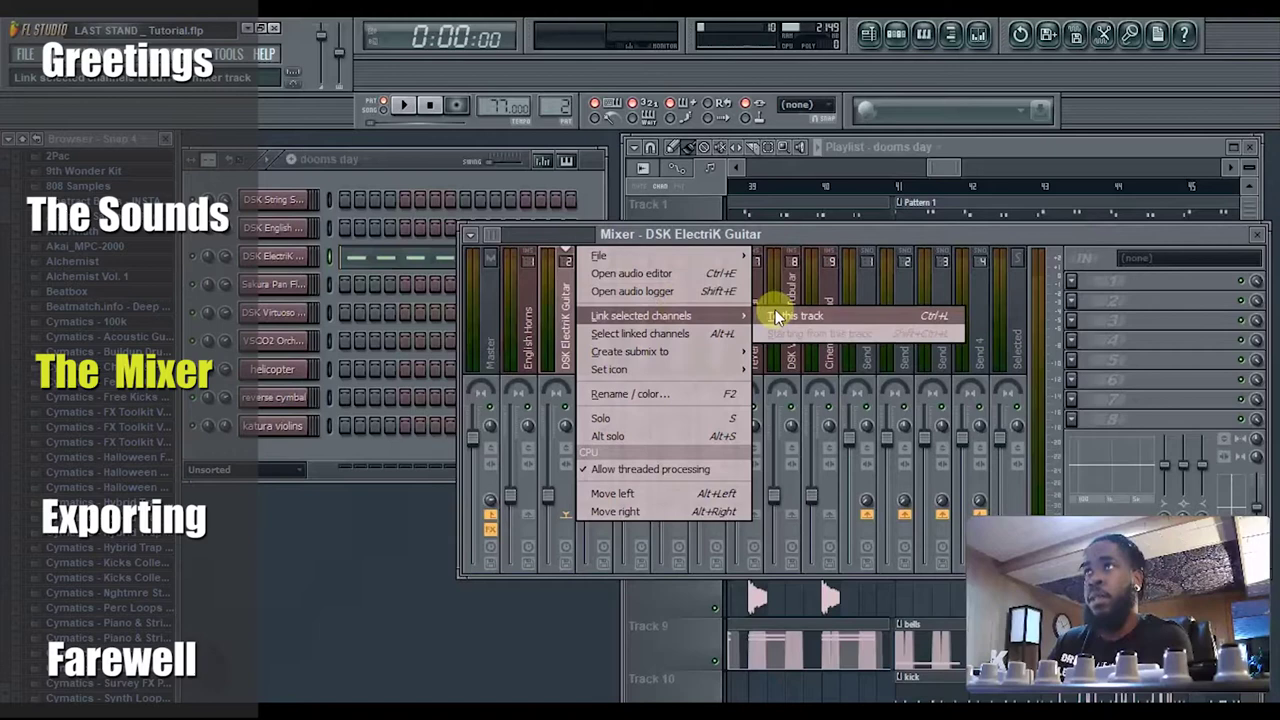
click(771, 314)
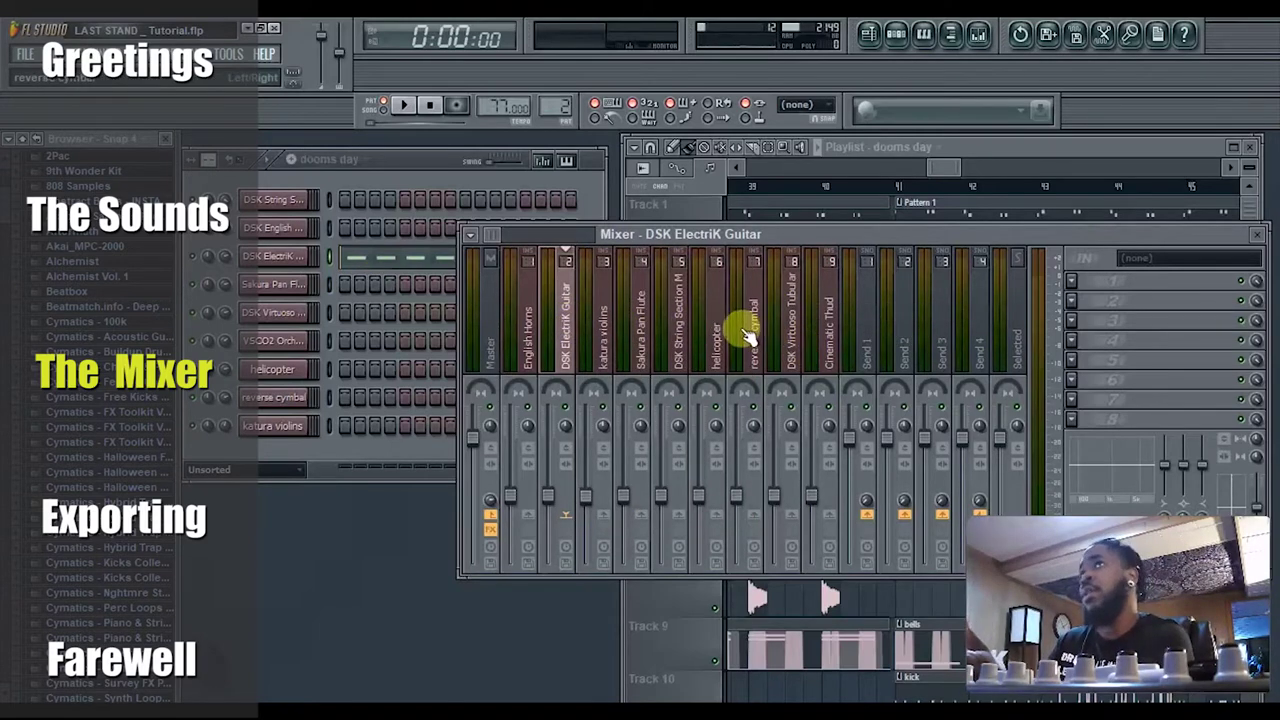
scroll(748, 336, down, 13)
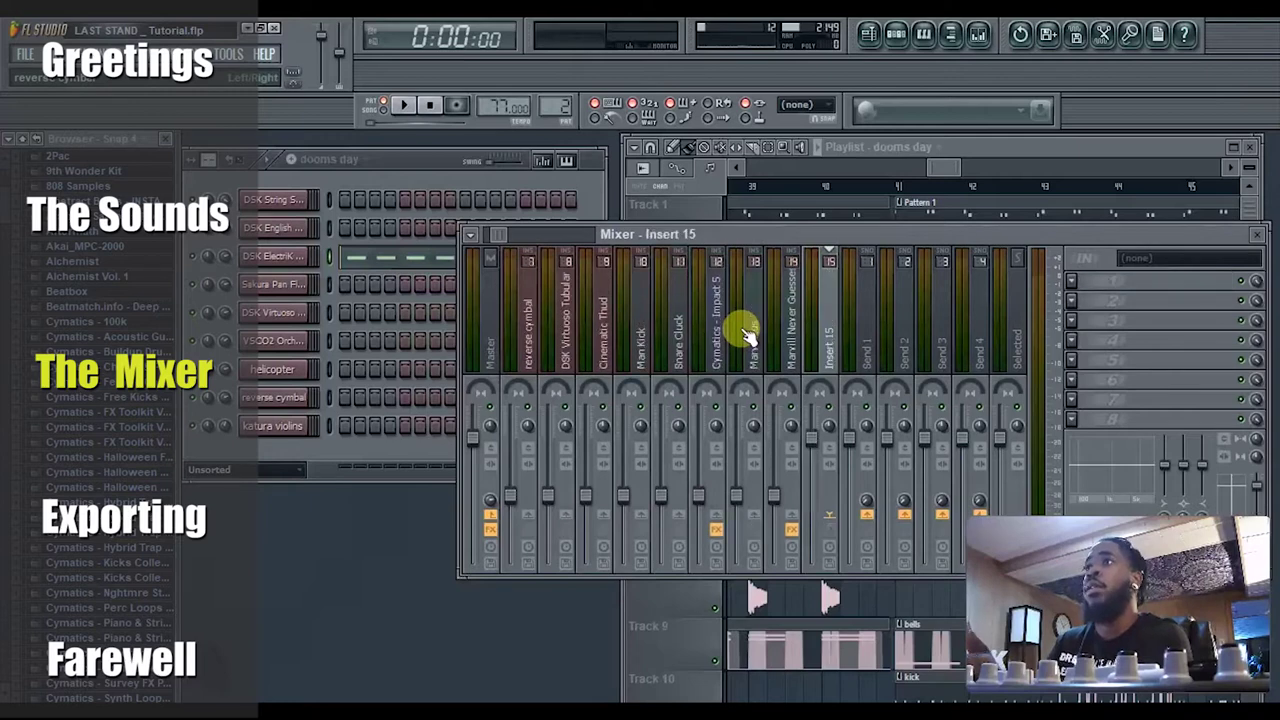
scroll(748, 336, up, 16)
scroll(748, 336, down, 2)
scroll(748, 336, up, 1)
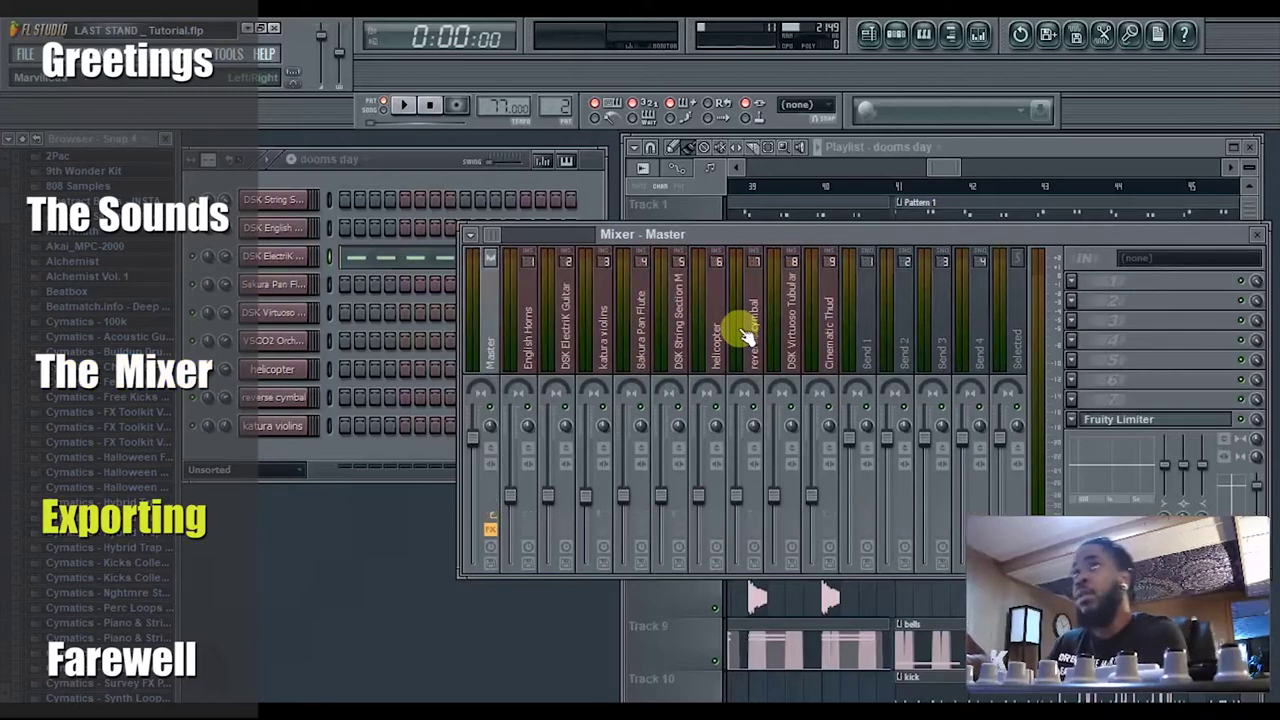
scroll(748, 336, down, 1)
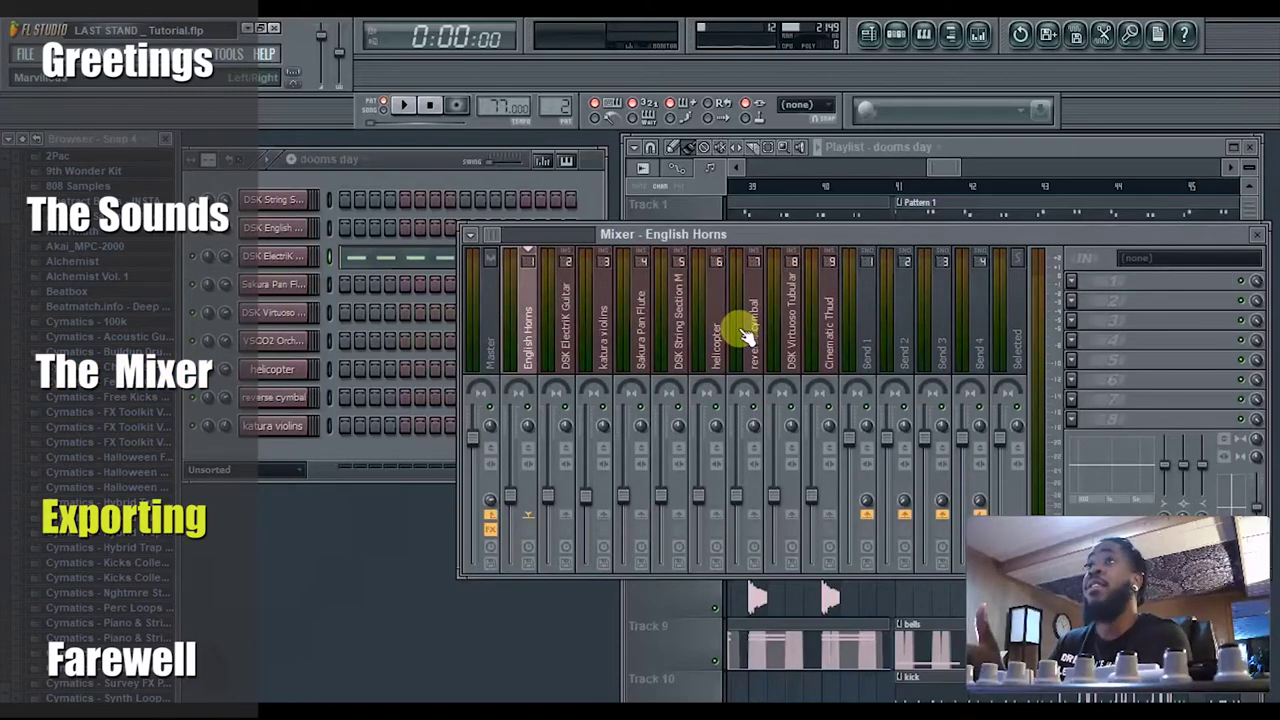
- Start a WAV export of the song from File > Export
click(945, 171)
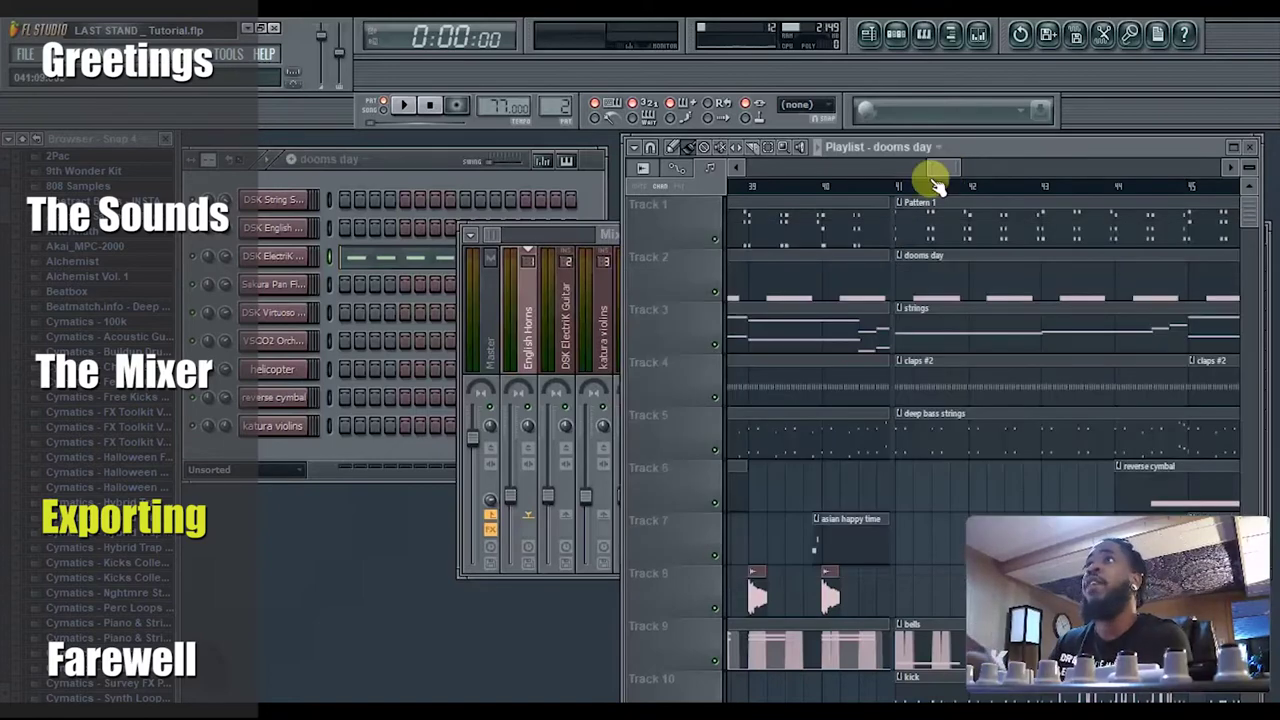
scroll(925, 184, down, 6)
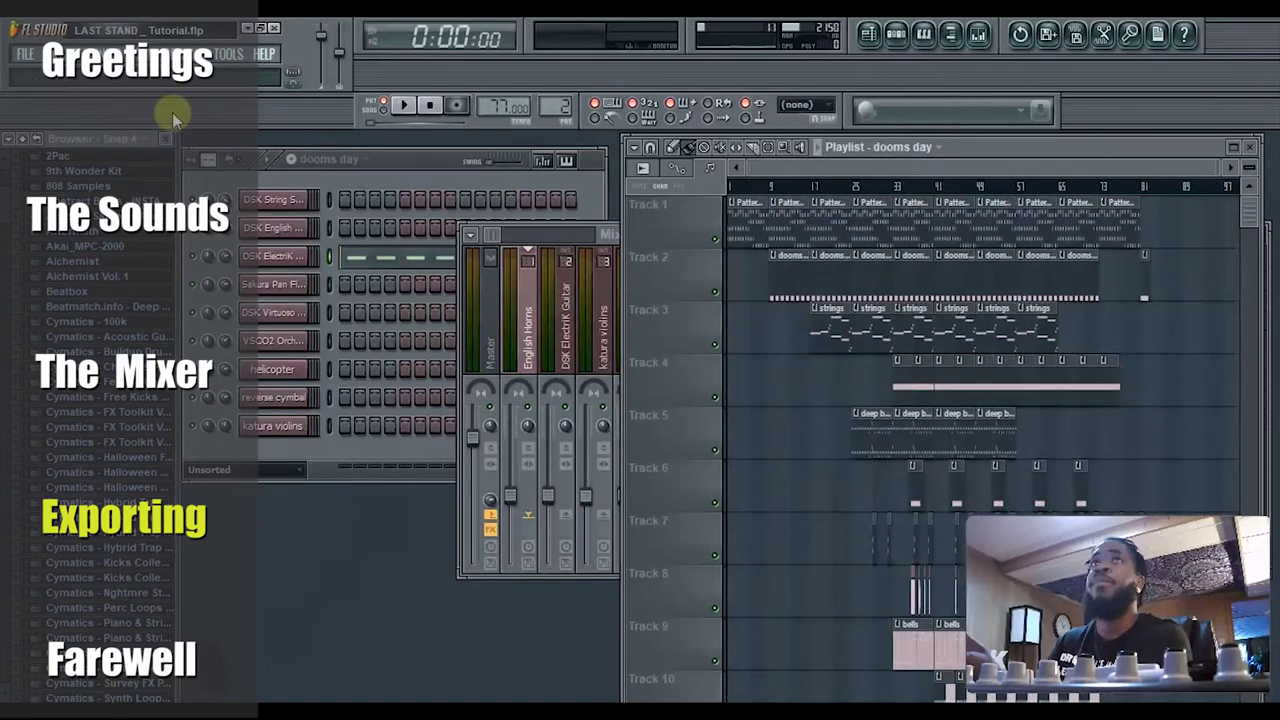
click(26, 54)
mouse_move(200, 205)
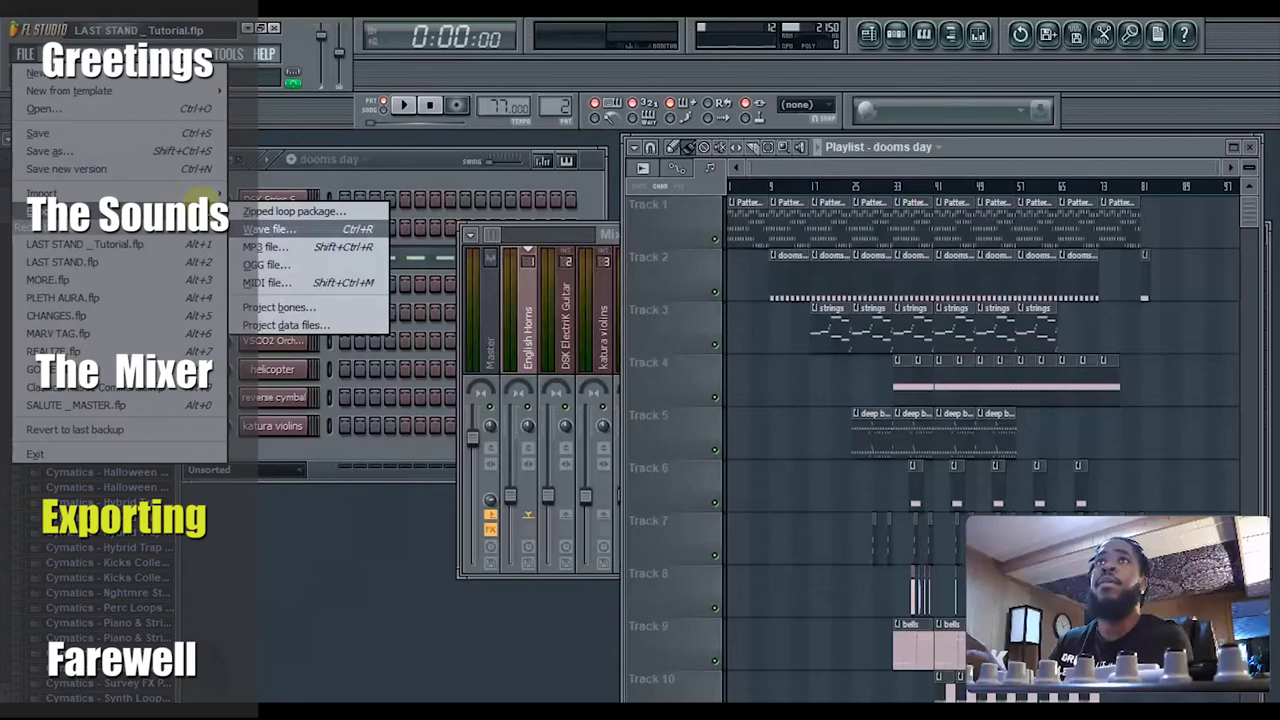
click(310, 228)
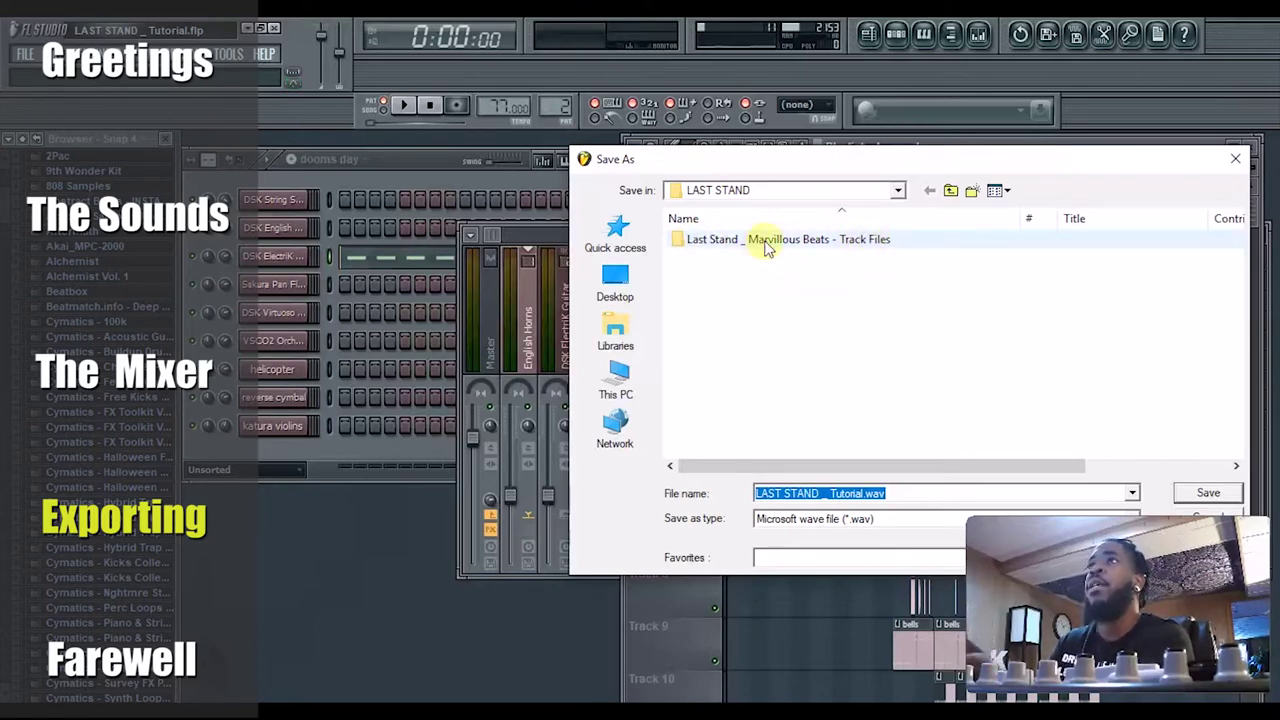
- Enter the Track Files folder and name the export 'Last Stand _'
click(842, 240)
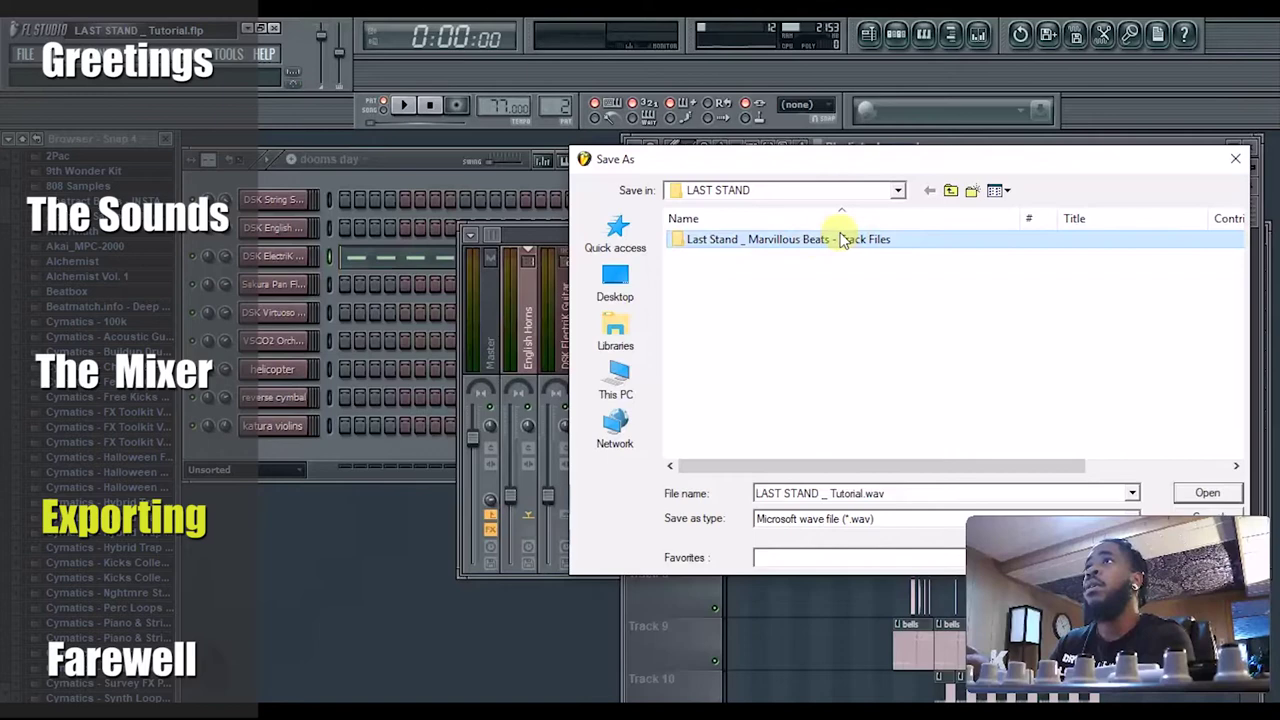
double_click(860, 245)
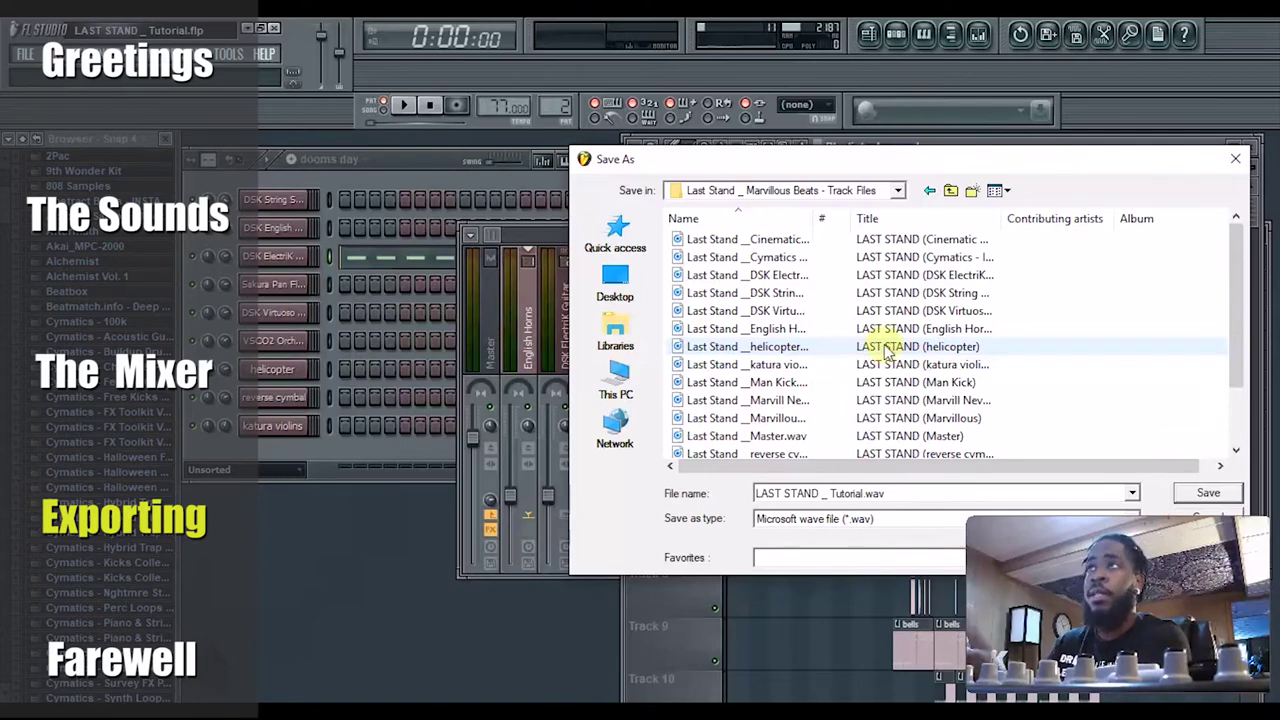
click(822, 493)
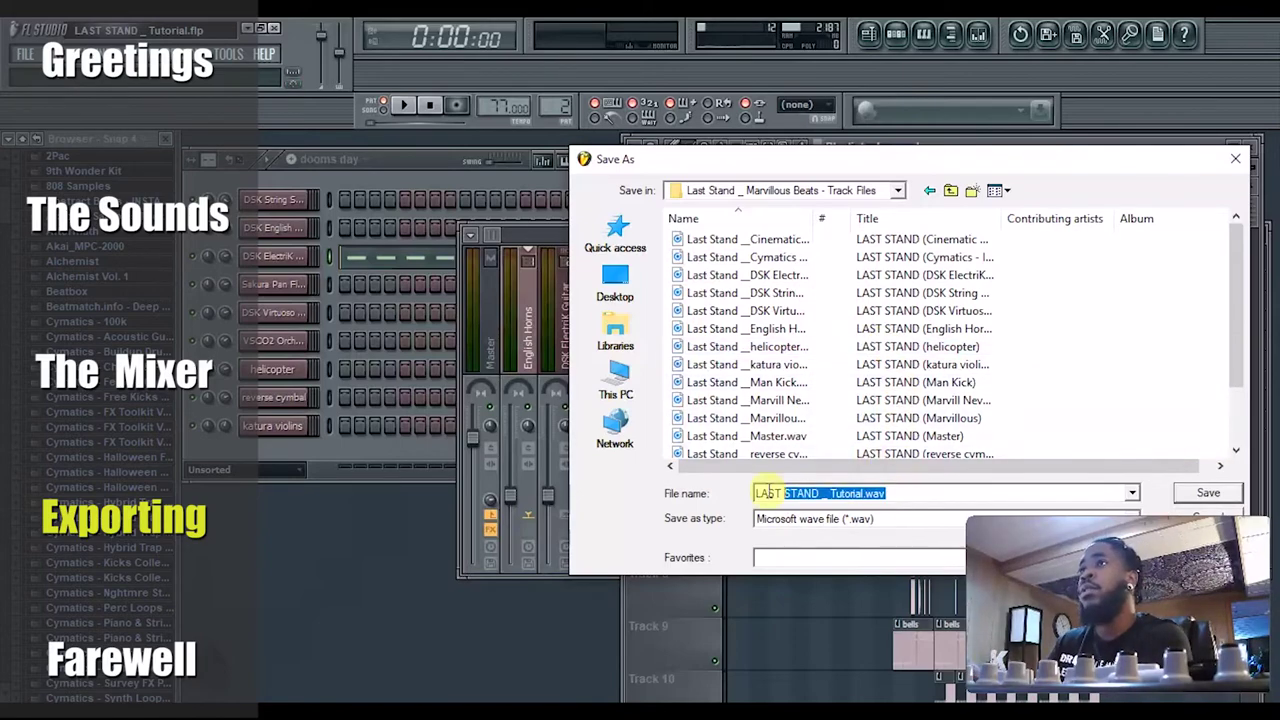
drag(758, 492, 755, 493)
text(Last St)
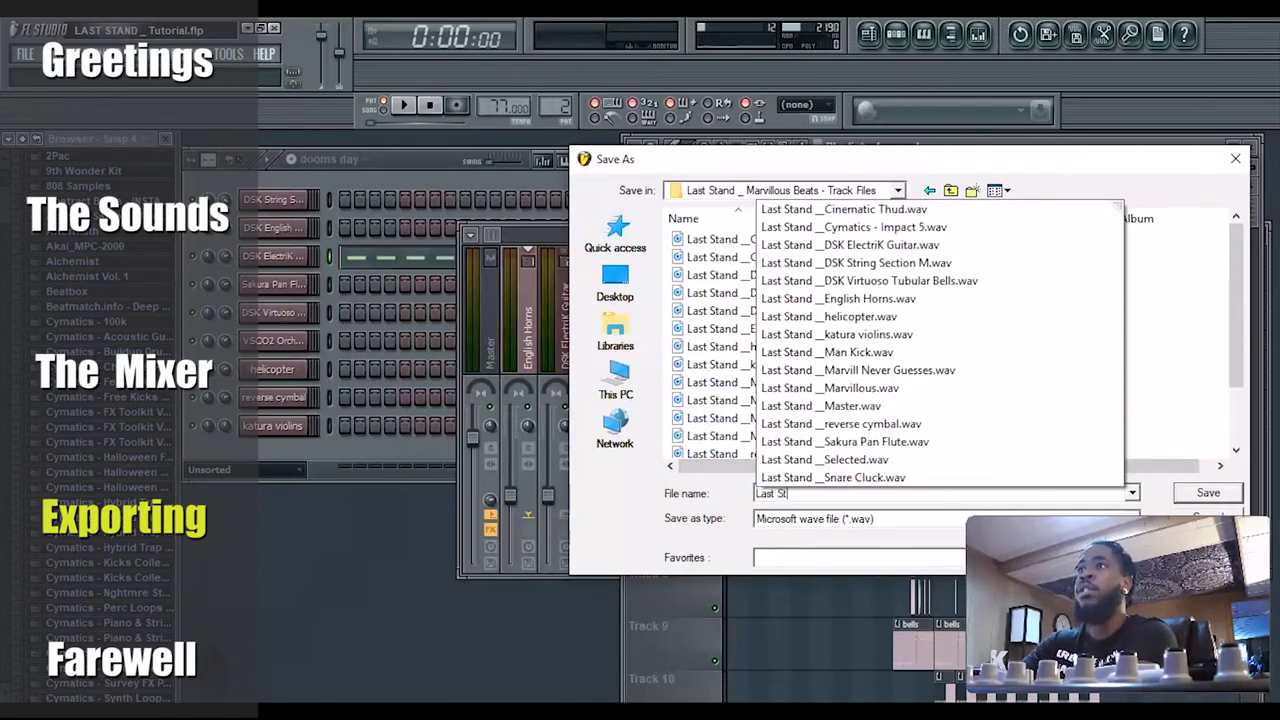
text(and _)
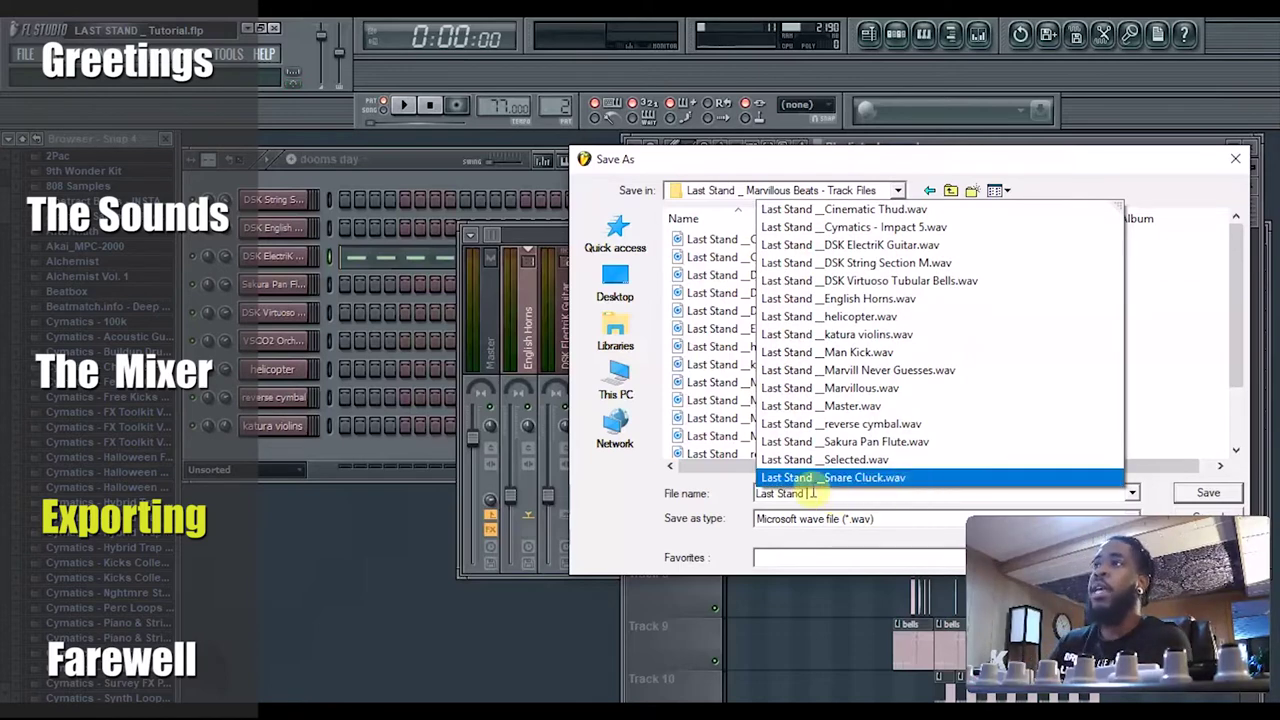
click(820, 493)
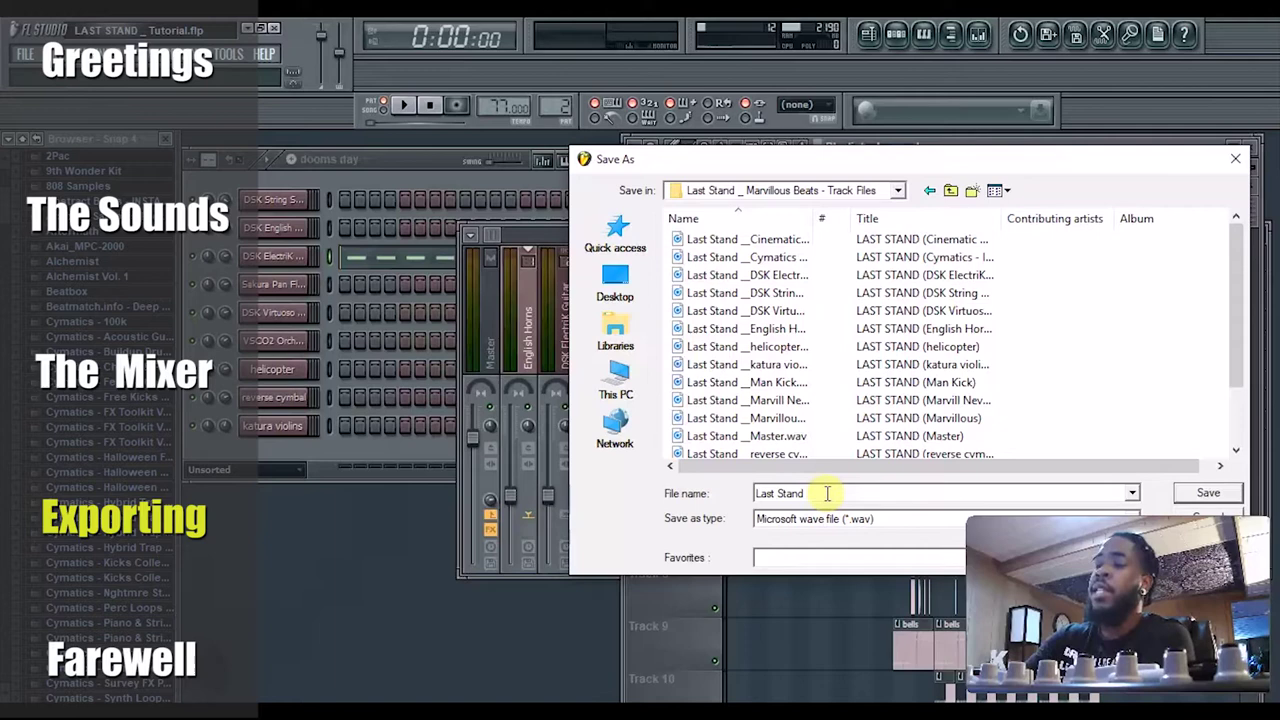
text(_)
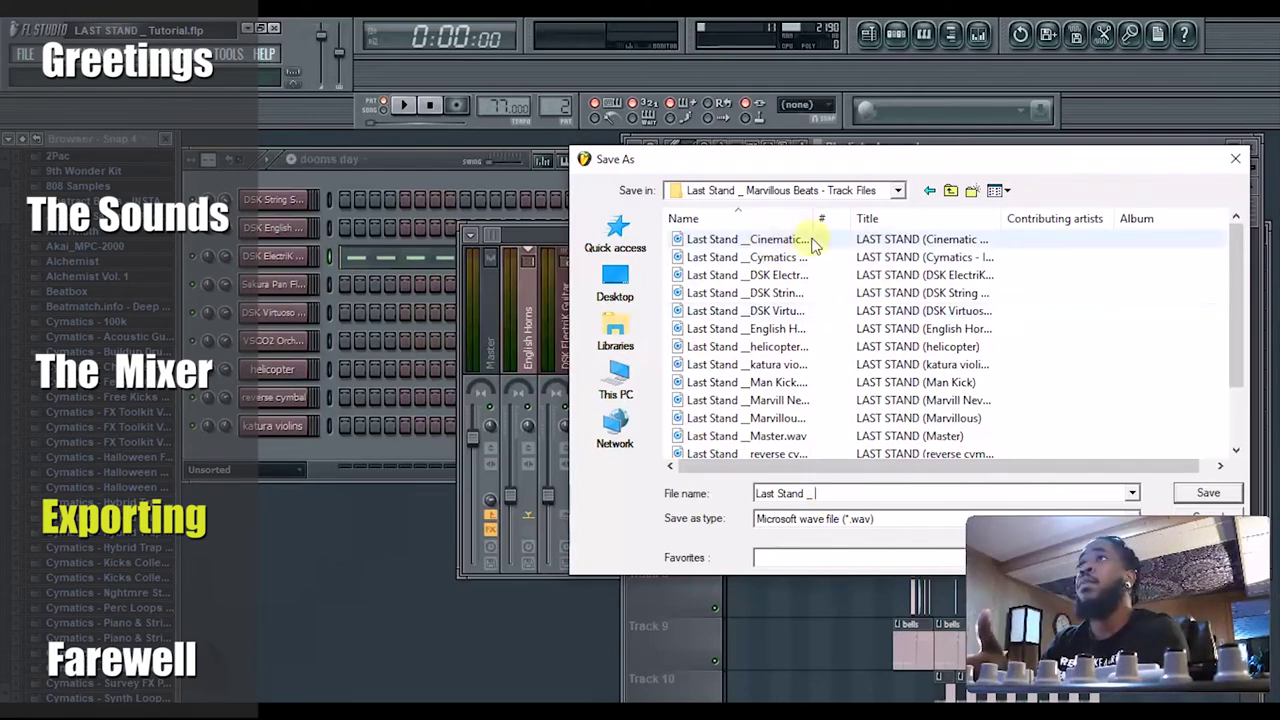
- Move the Title column before Name and go up to the LAST STAND folder
mouse_move(1000, 222)
mouse_down()
mouse_move(830, 230)
mouse_move(849, 214)
mouse_move(1010, 228)
mouse_up()
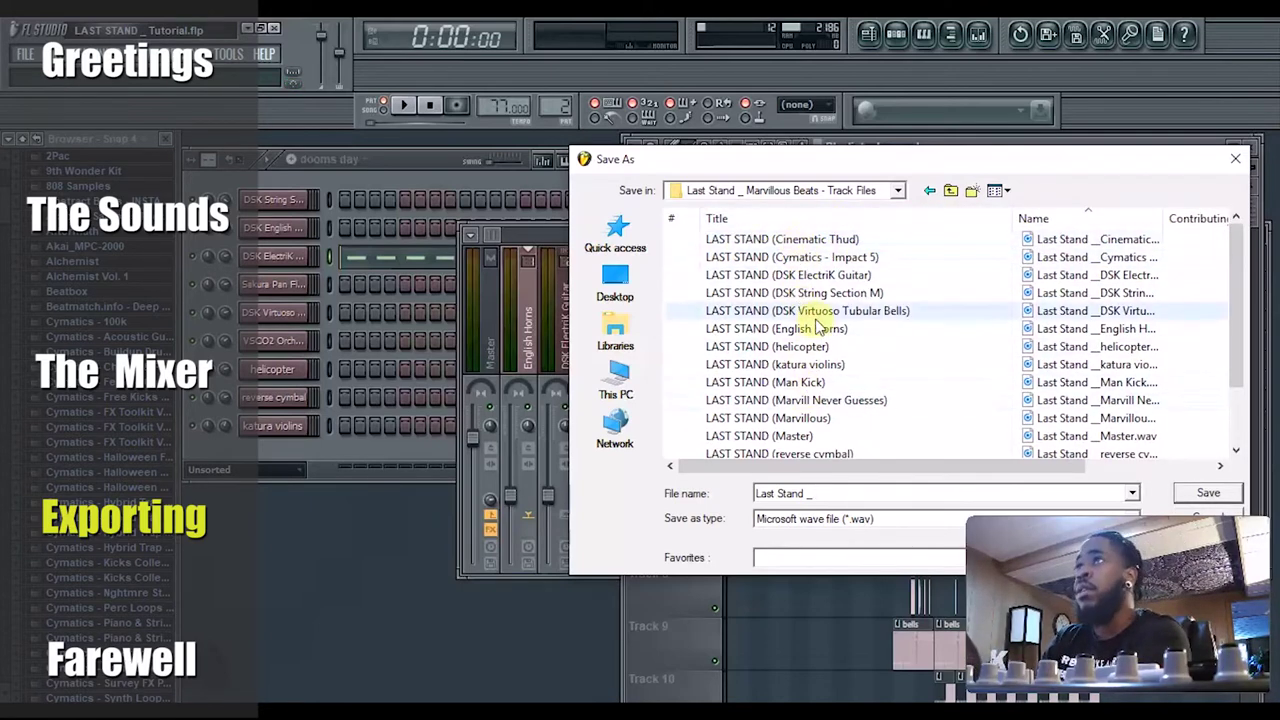
scroll(816, 340, down, 2)
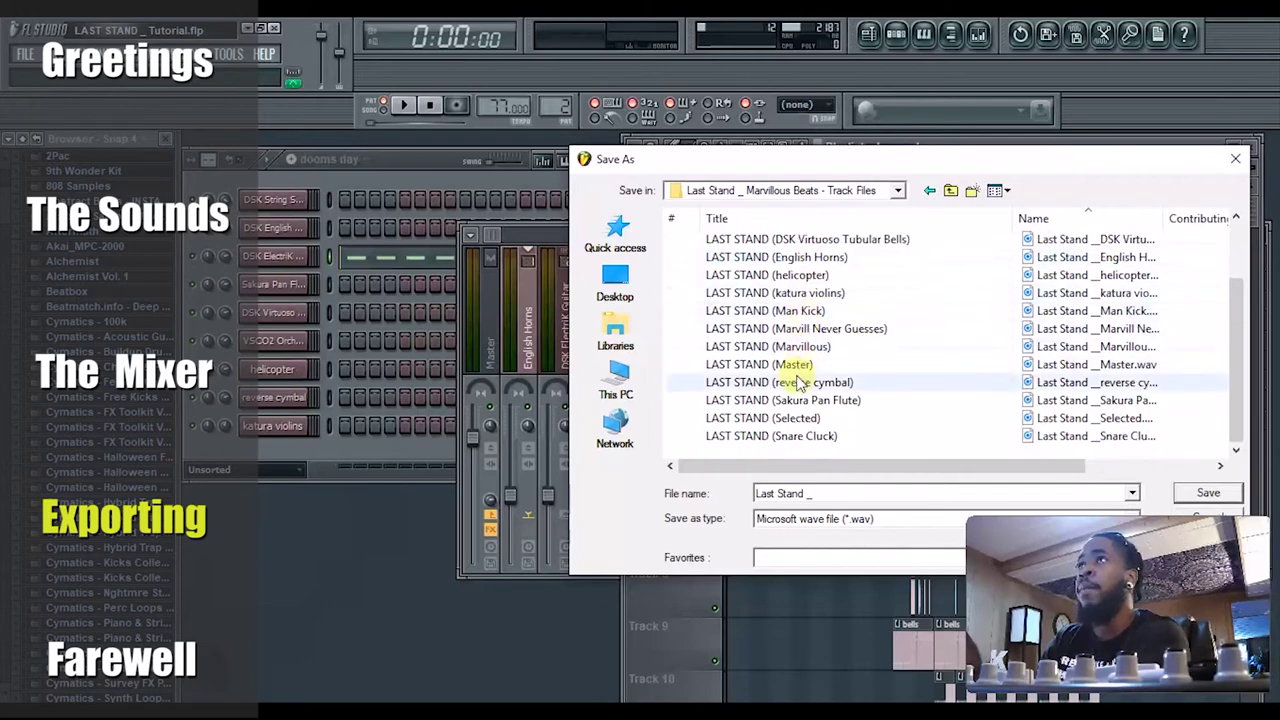
scroll(790, 350, up, 2)
click(790, 493)
click(790, 493)
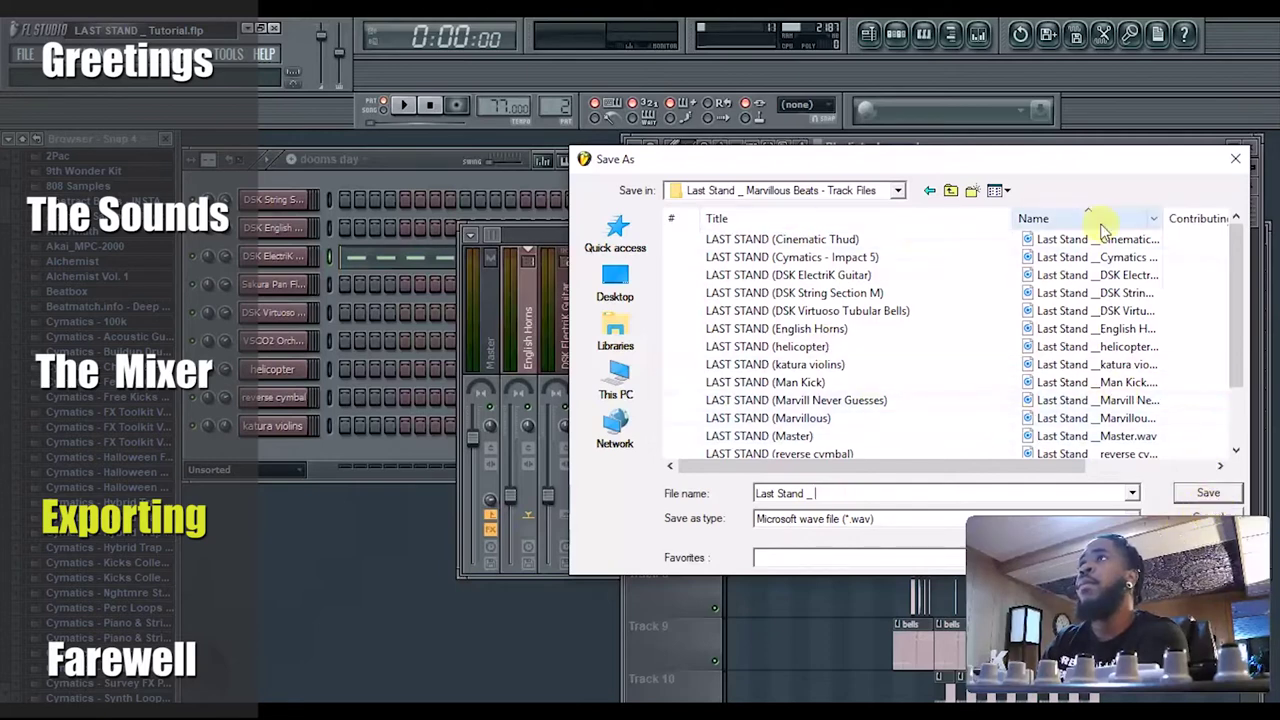
click(950, 191)
- Create a new 'Track File Tutorial' folder inside LAST STAND
double_click(804, 242)
click(950, 191)
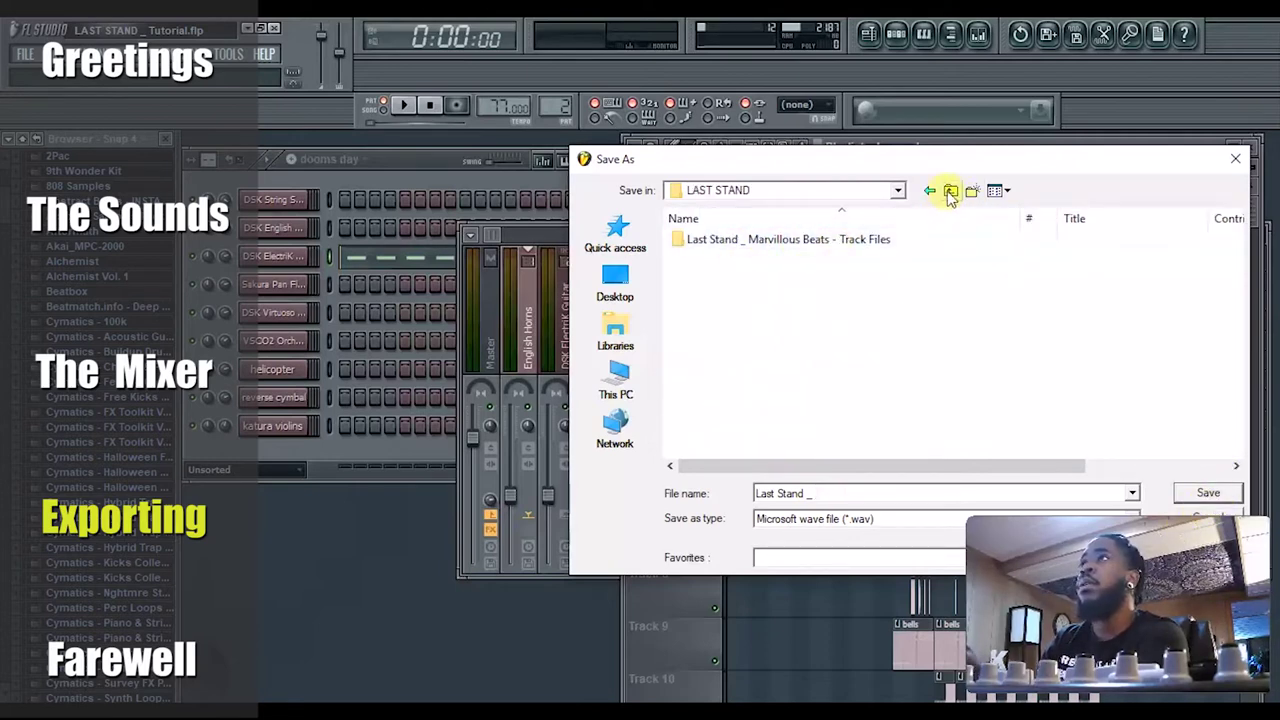
click(972, 191)
text(Last S)
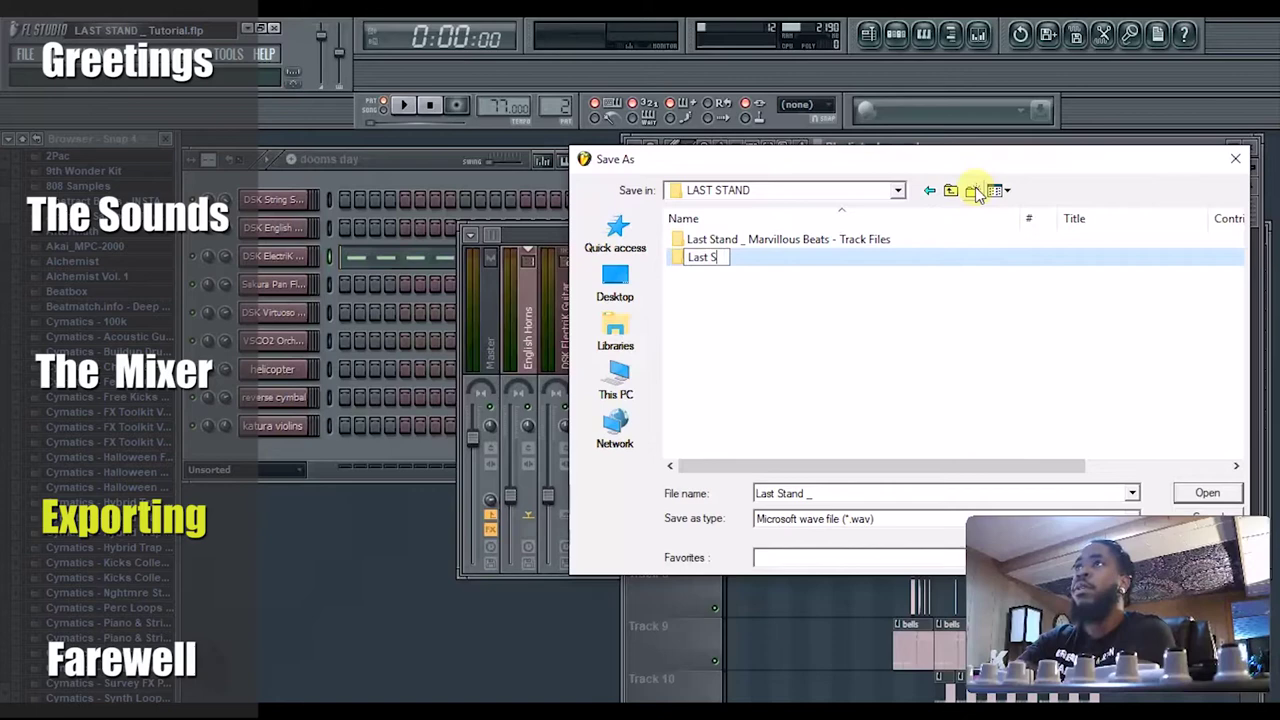
text(tand _ Marvillous BEa)
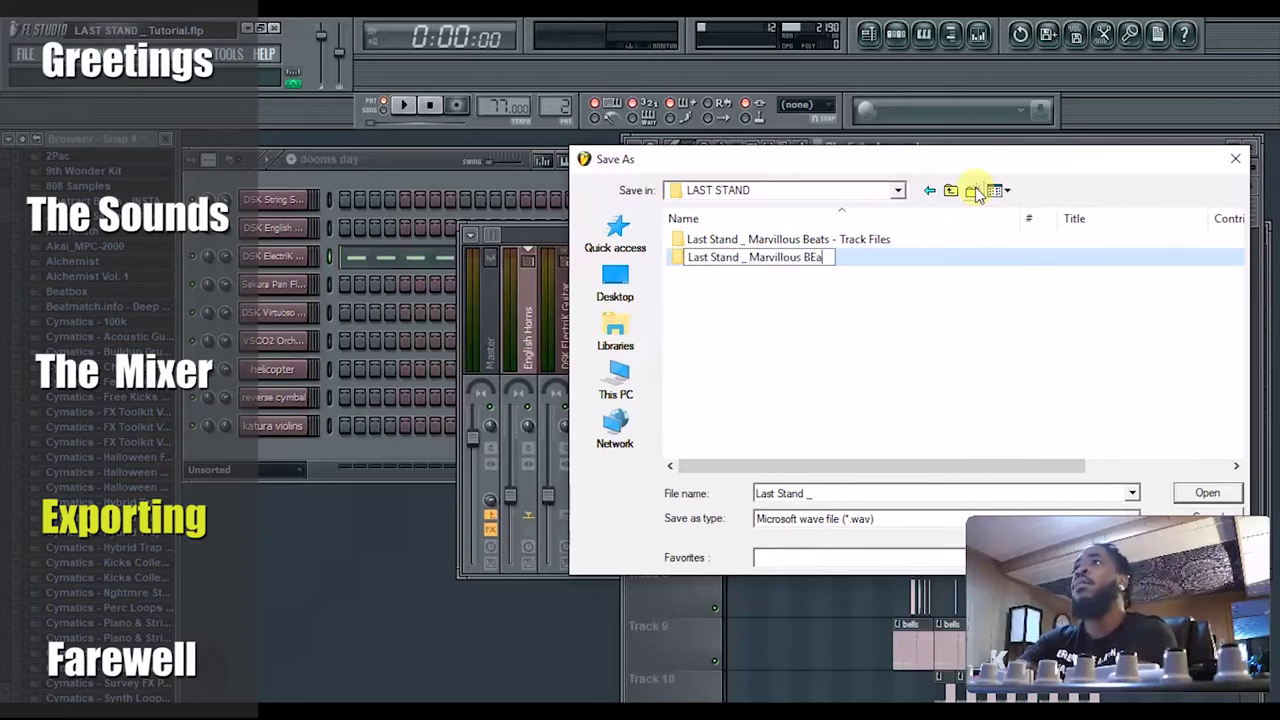
key(BackSpace)
key(BackSpace)
text(eats 0 T)
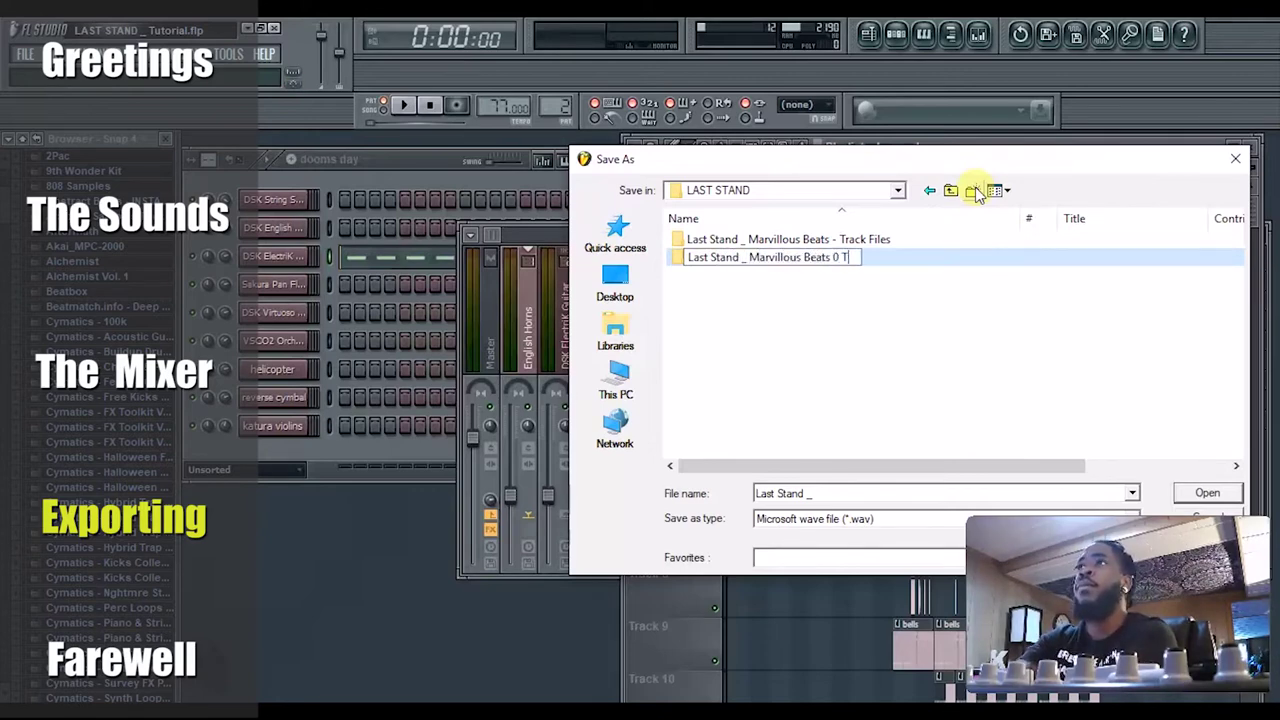
key(BackSpace)
key(BackSpace)
key(BackSpace)
text(- TRack)
key(BackSpace)
key(BackSpace)
key(BackSpace)
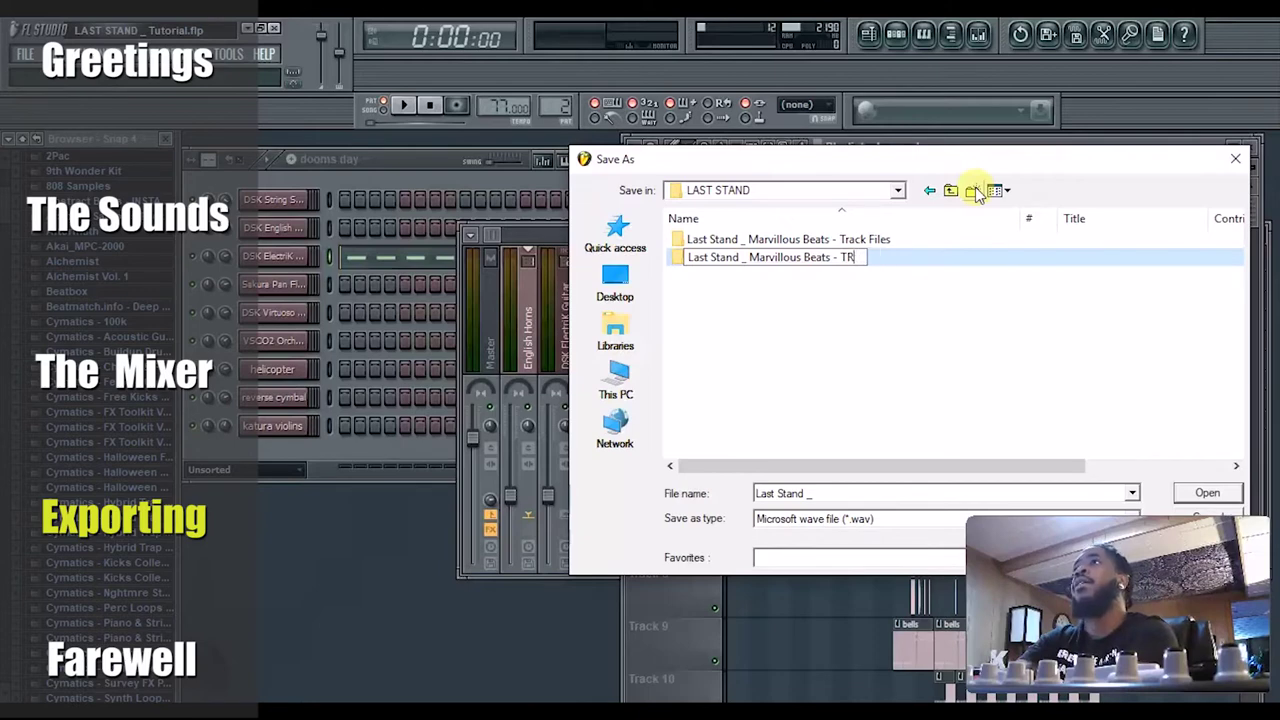
key(BackSpace)
text(rack file T)
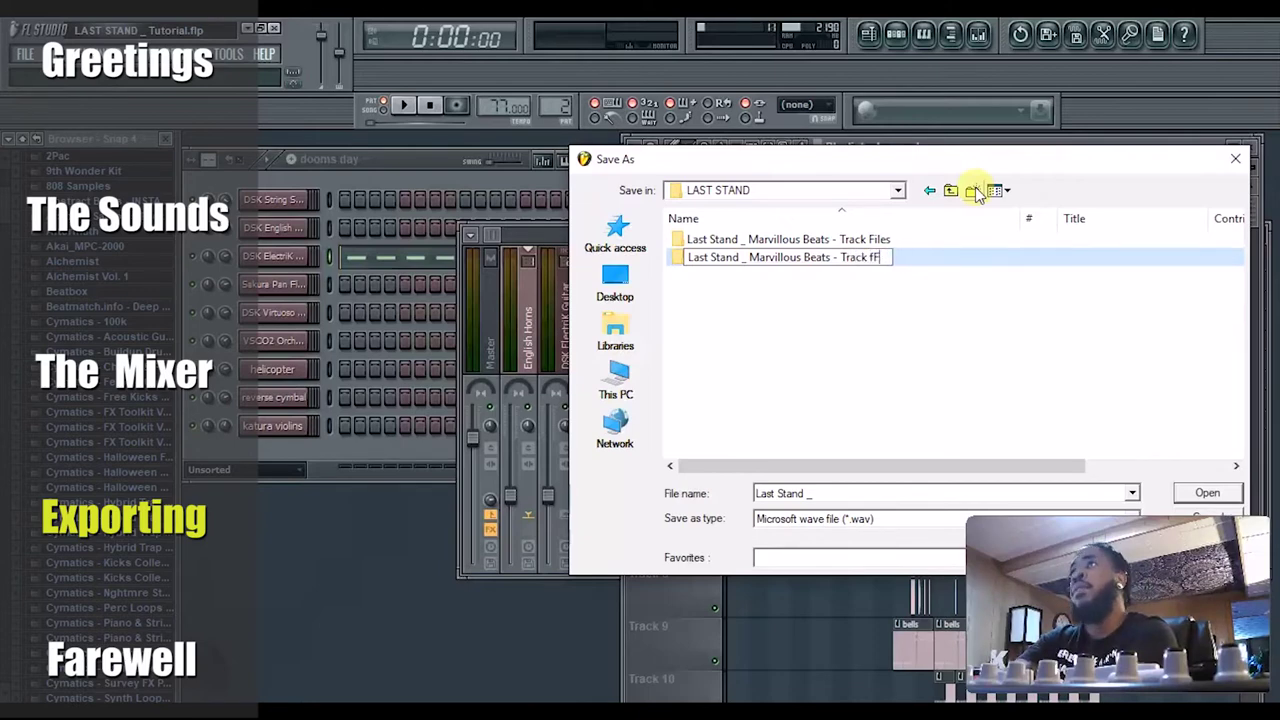
key(BackSpace)
key(BackSpace)
key(BackSpace)
text(File Tutr)
key(BackSpace)
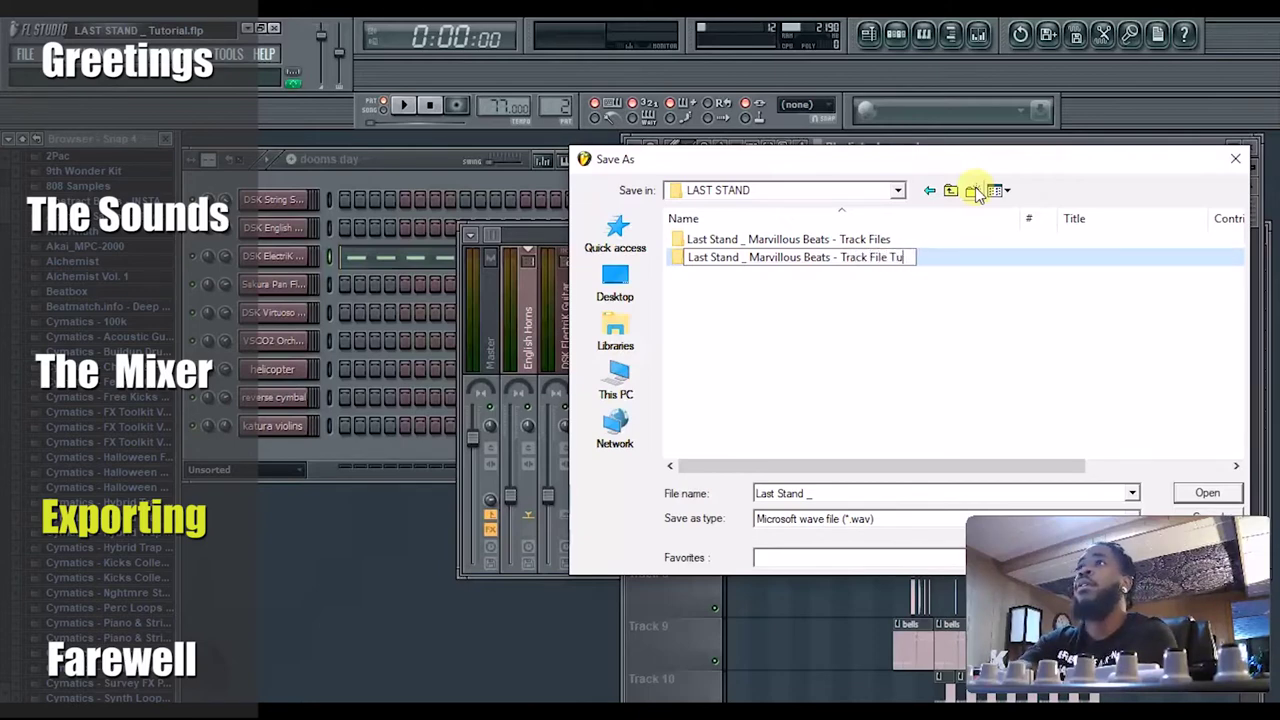
text(orial)
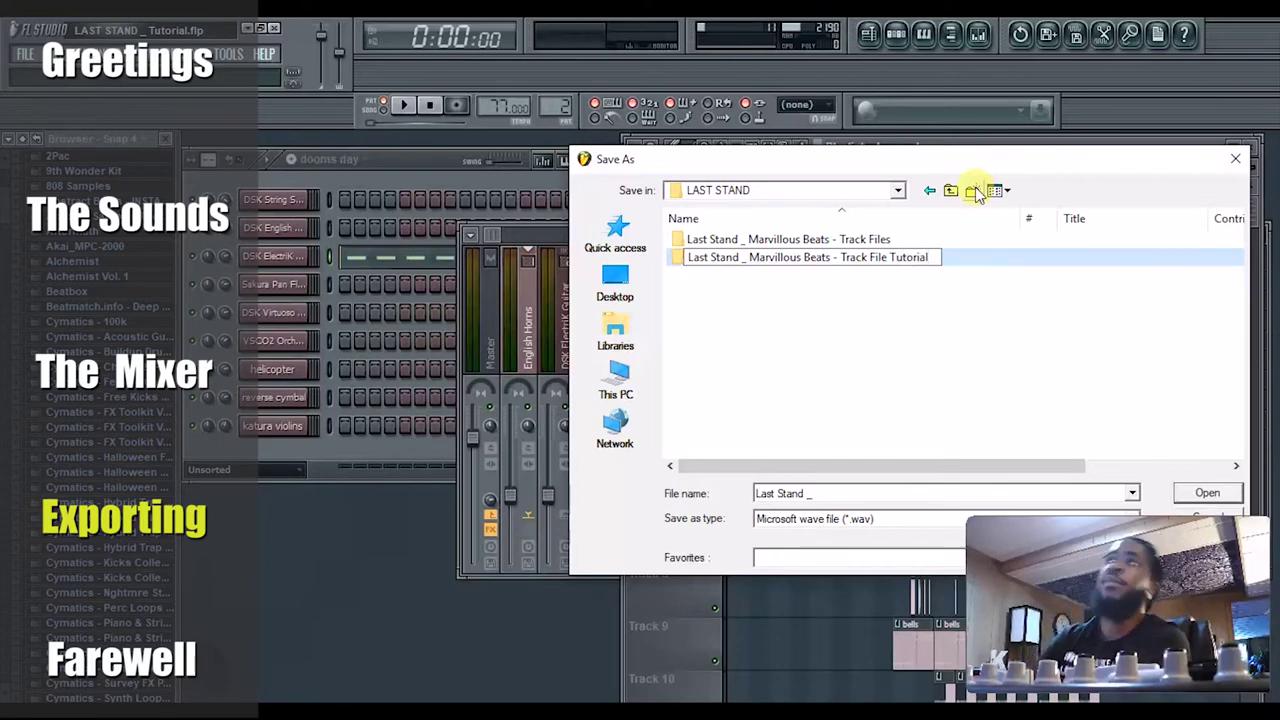
- Save the export as 'Last Stand _' inside the new Track File Tutorial folder
double_click(903, 263)
click(847, 494)
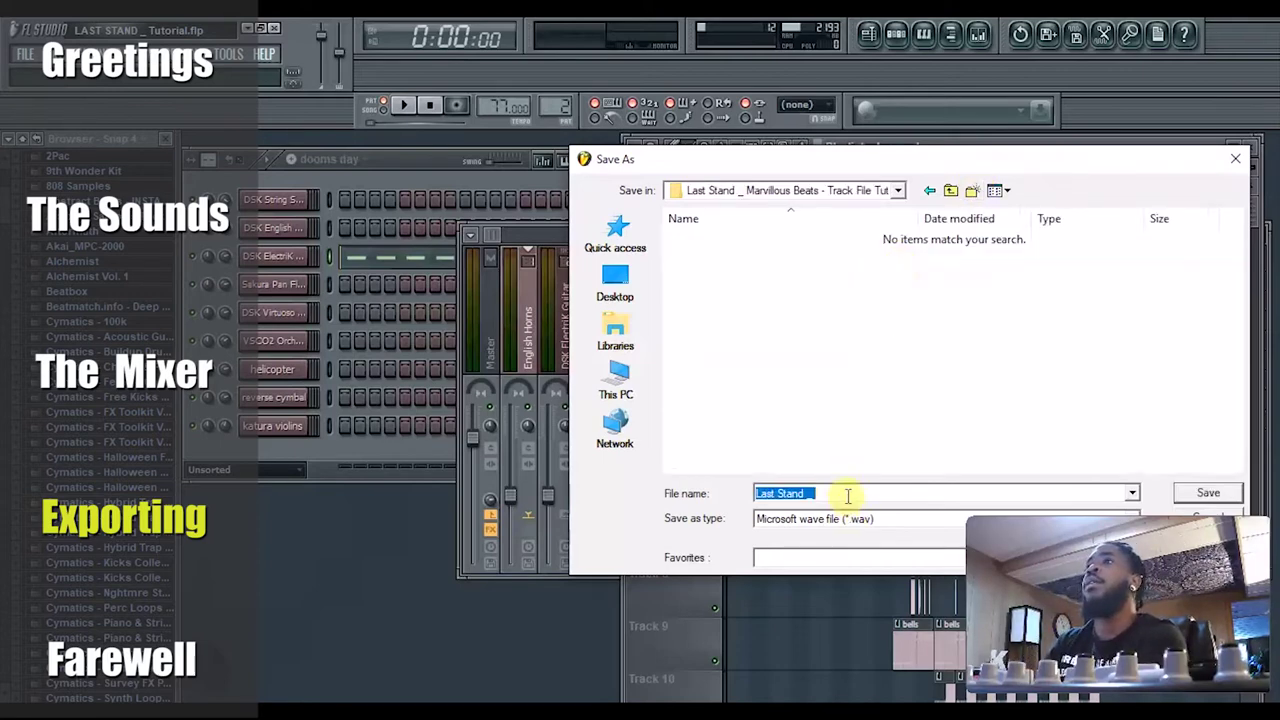
click(844, 494)
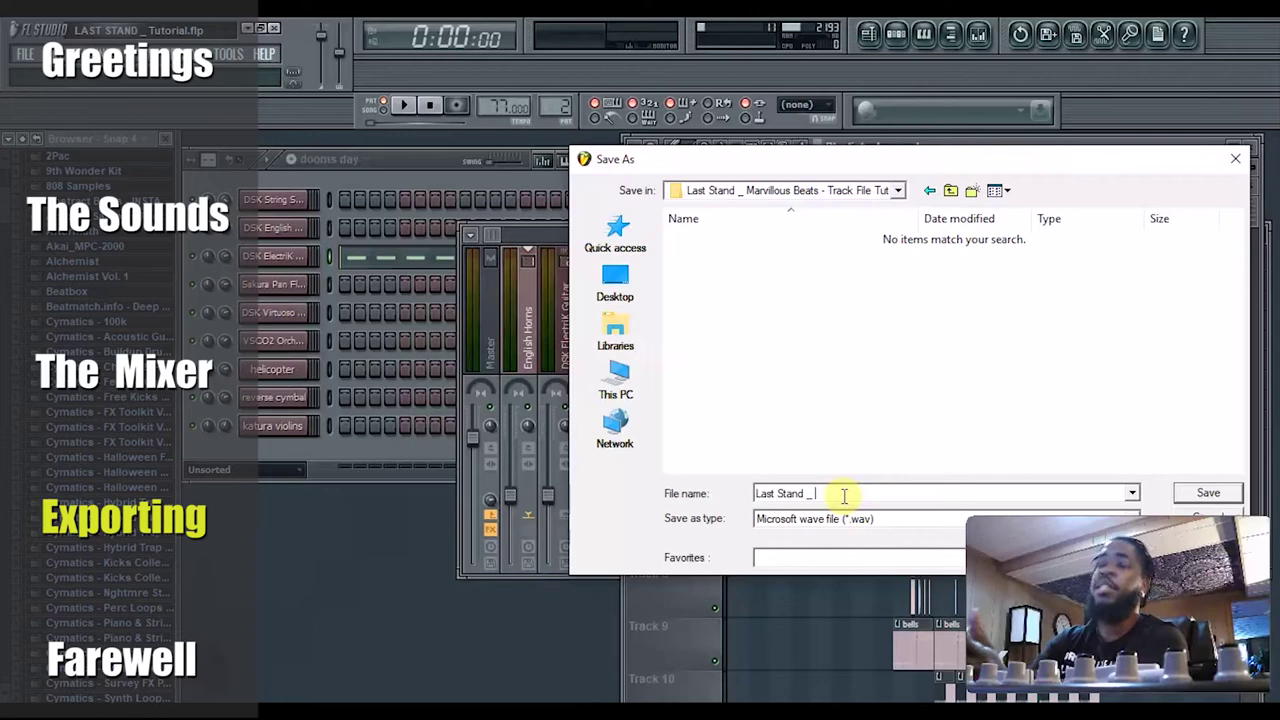
click(1186, 492)
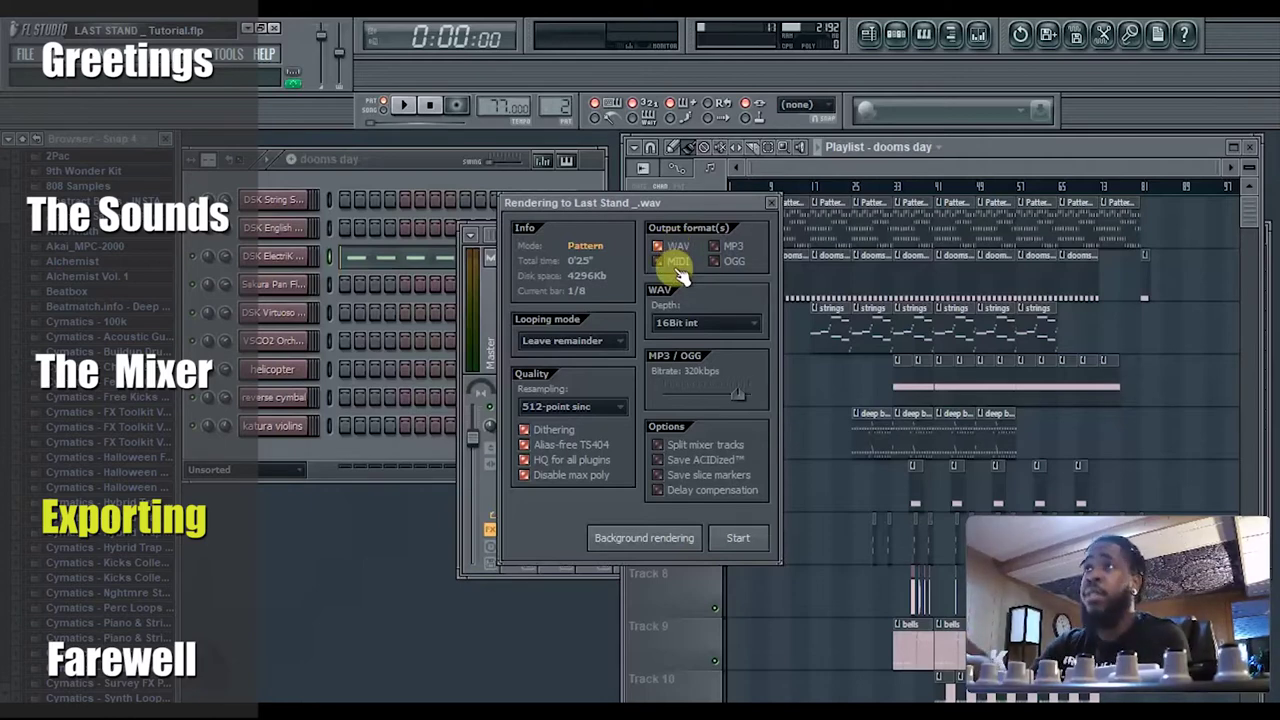
- Set 32Bit float WAV depth, 450kbps bitrate and Split mixer tracks, then close the render window
click(703, 323)
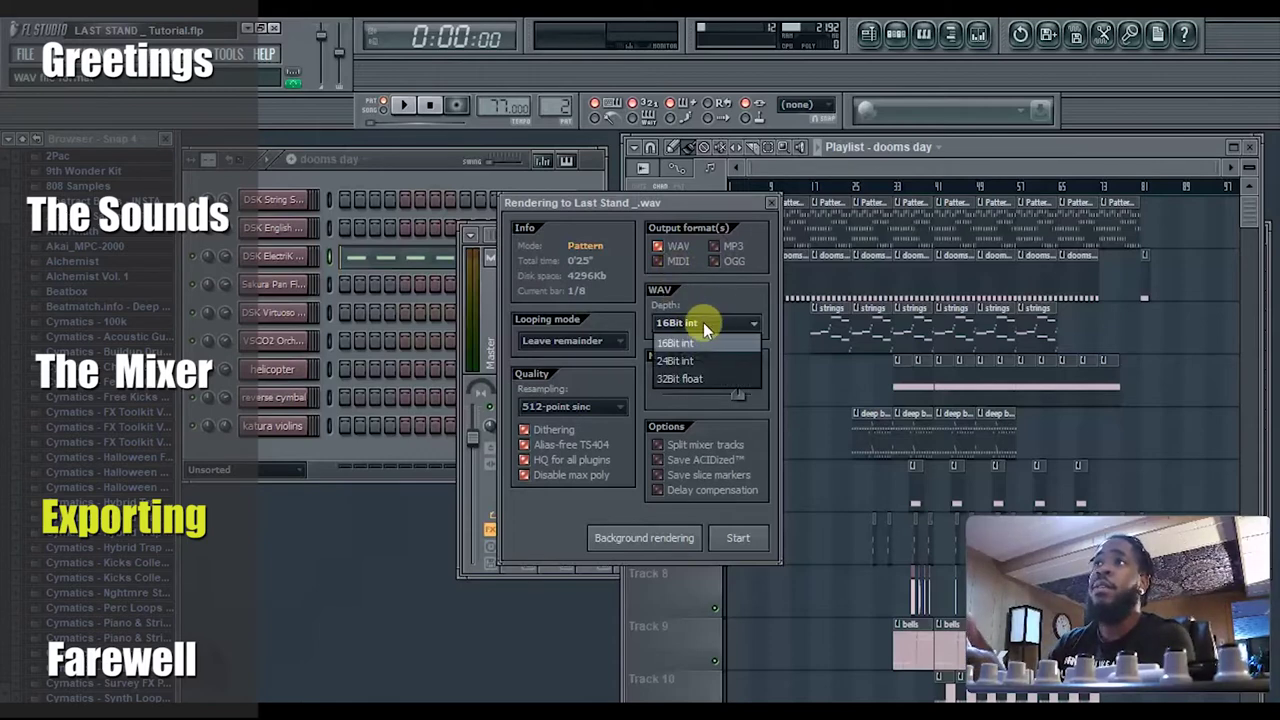
click(678, 366)
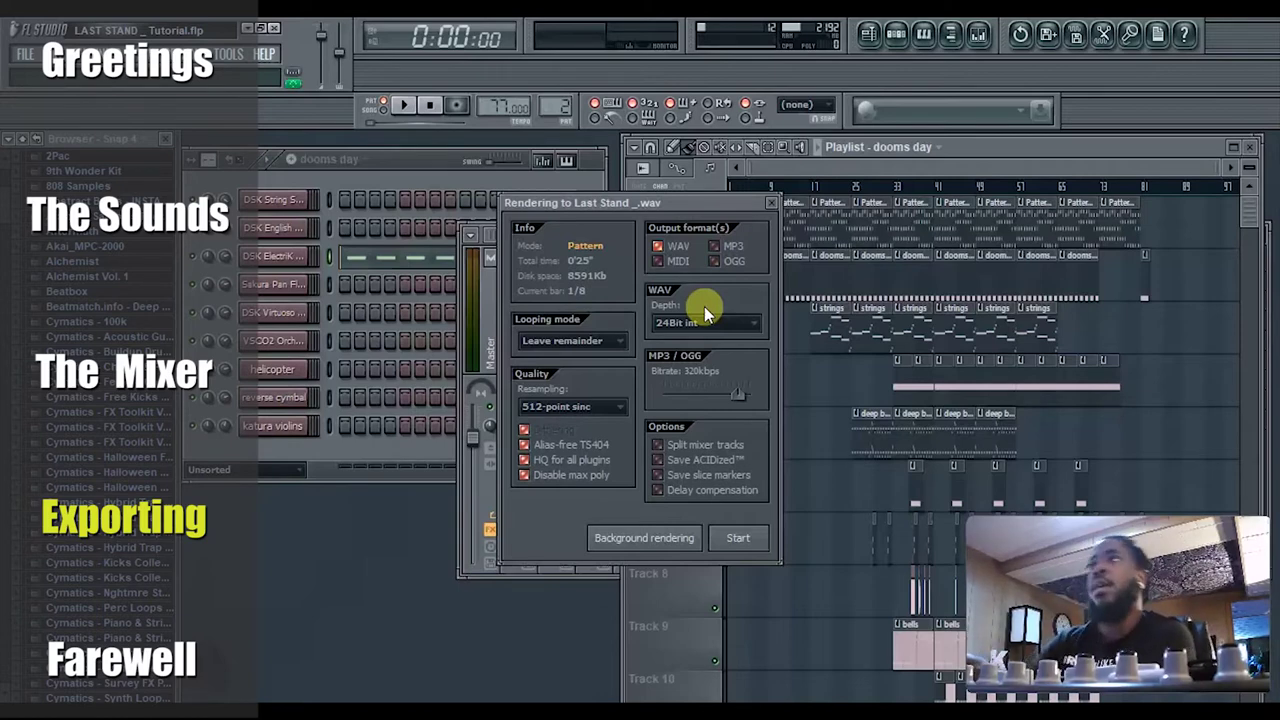
click(706, 322)
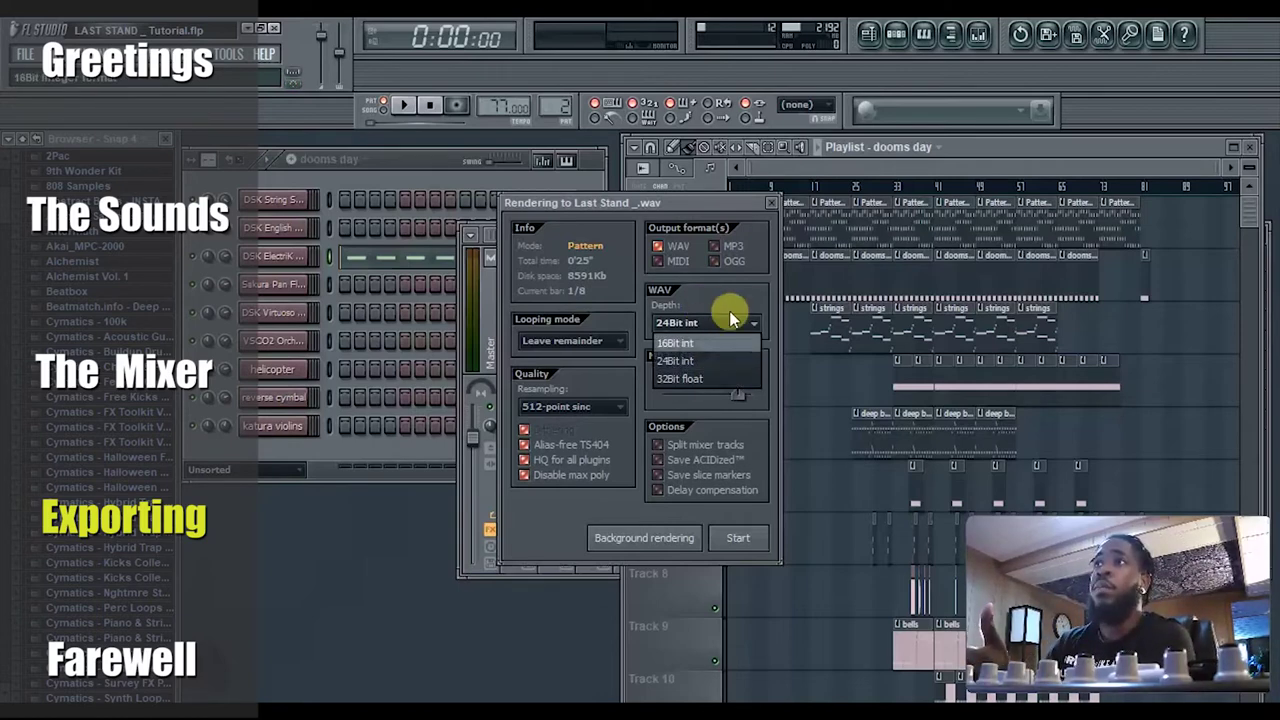
click(712, 377)
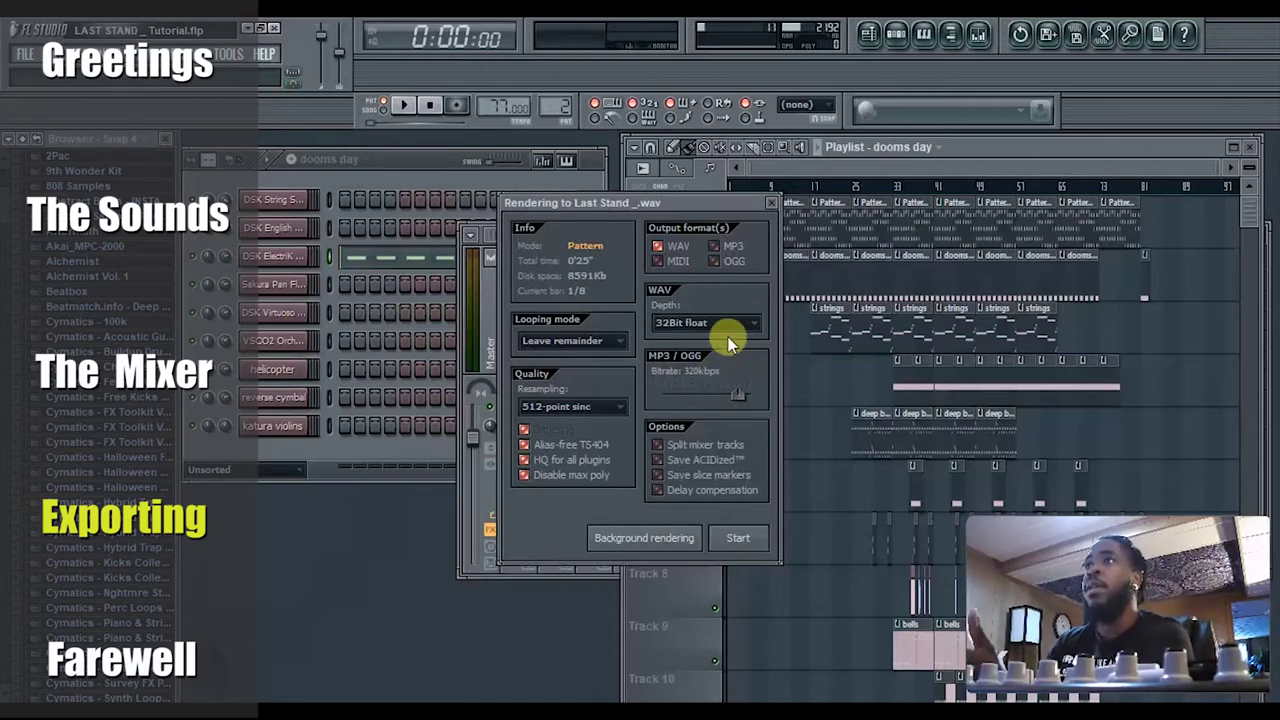
drag(737, 393, 748, 393)
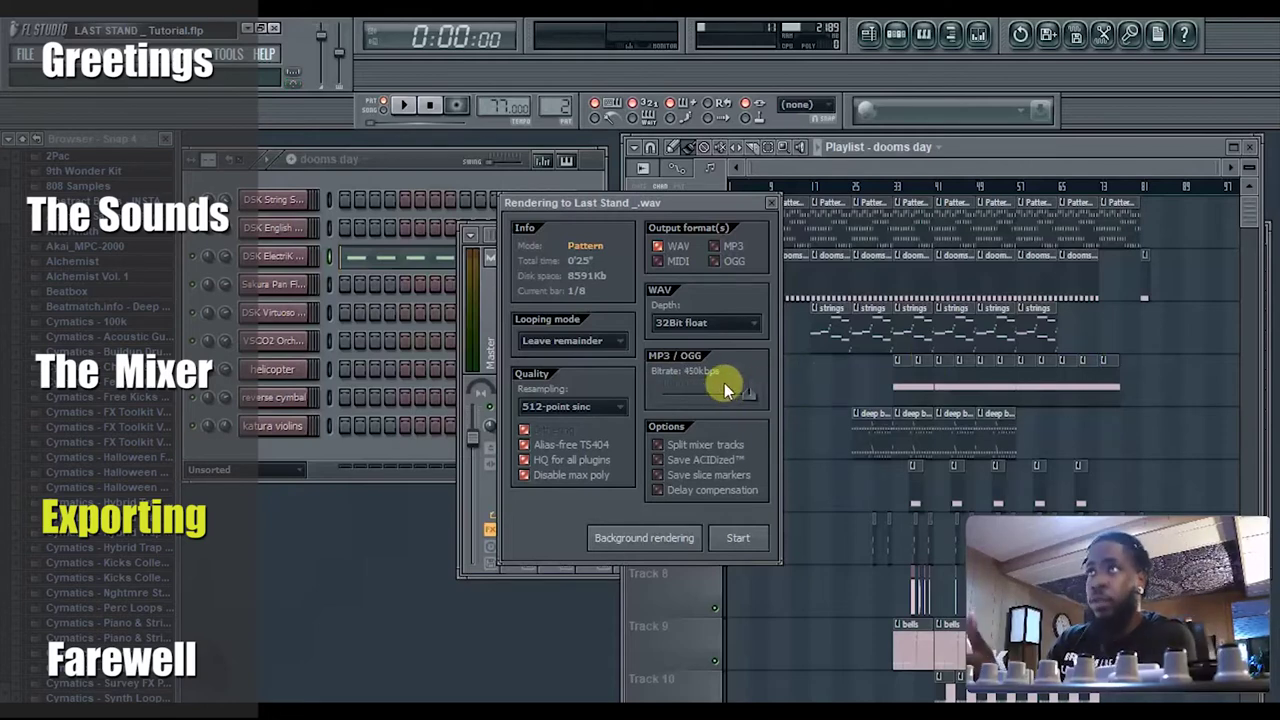
click(726, 323)
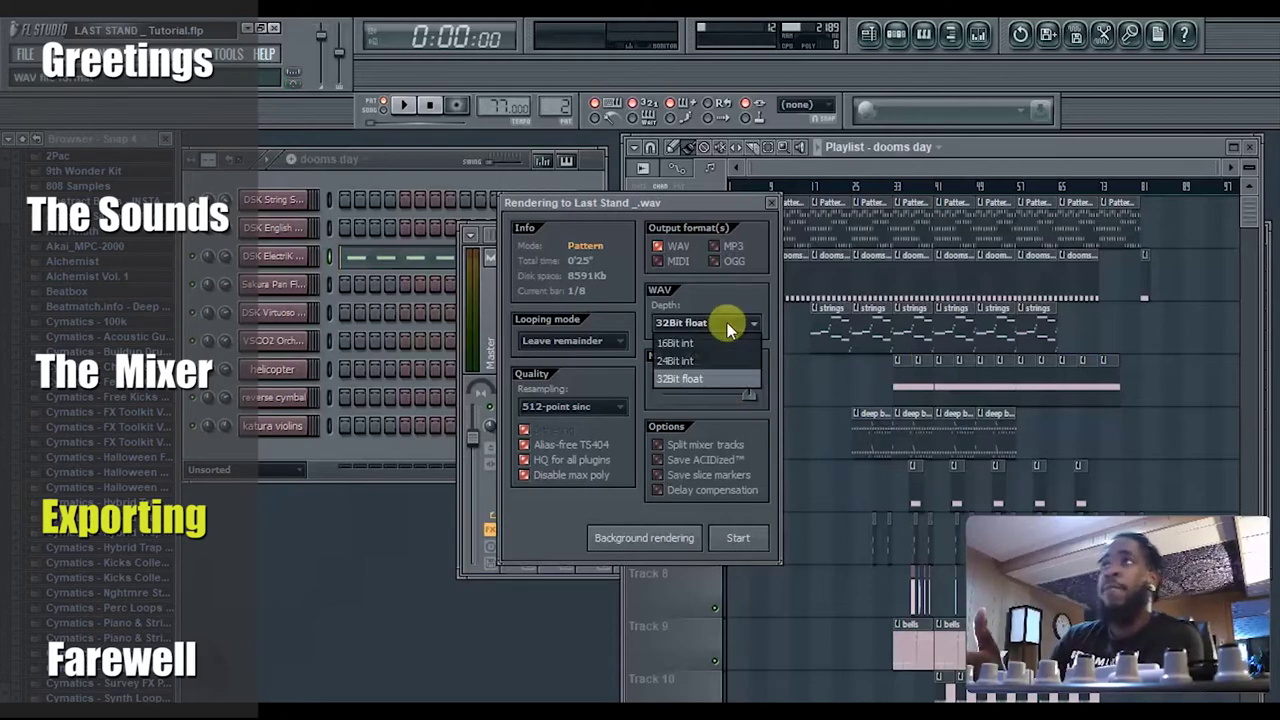
click(726, 323)
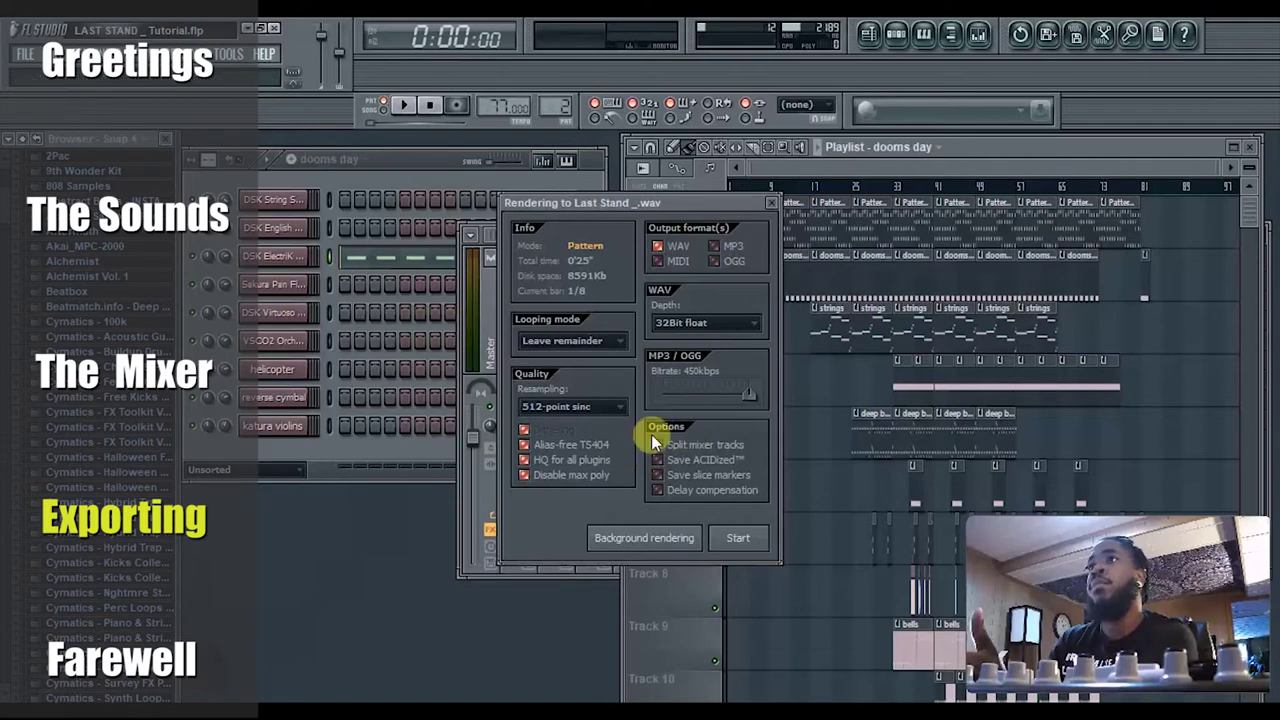
click(708, 450)
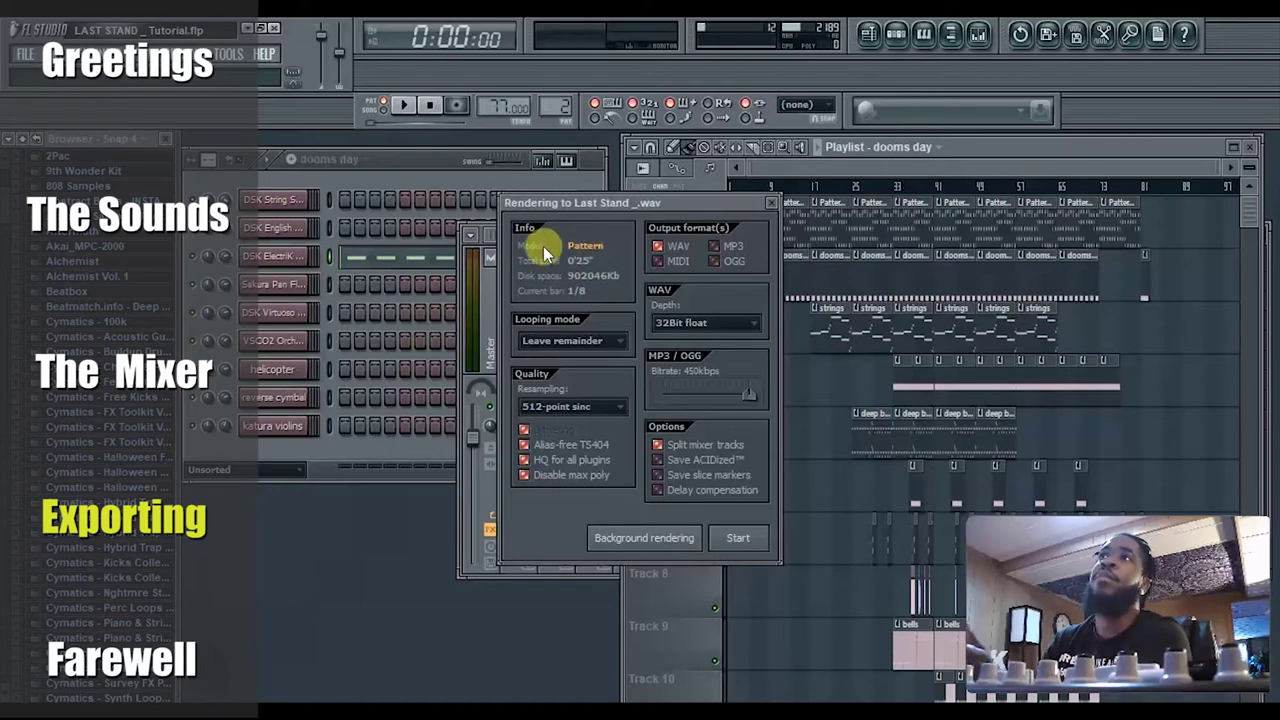
click(771, 203)
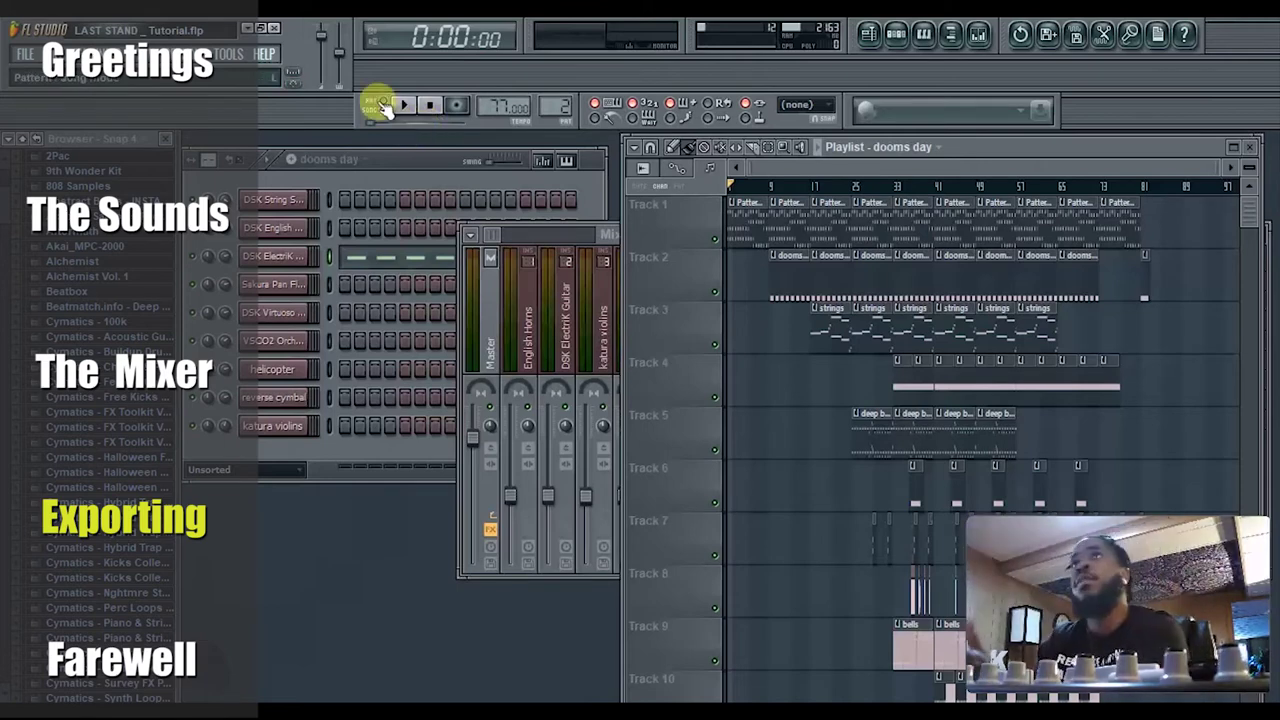
- Re-export the song as a Wave file named 'Last Stand _' in the Track File Tutorial folder
click(30, 56)
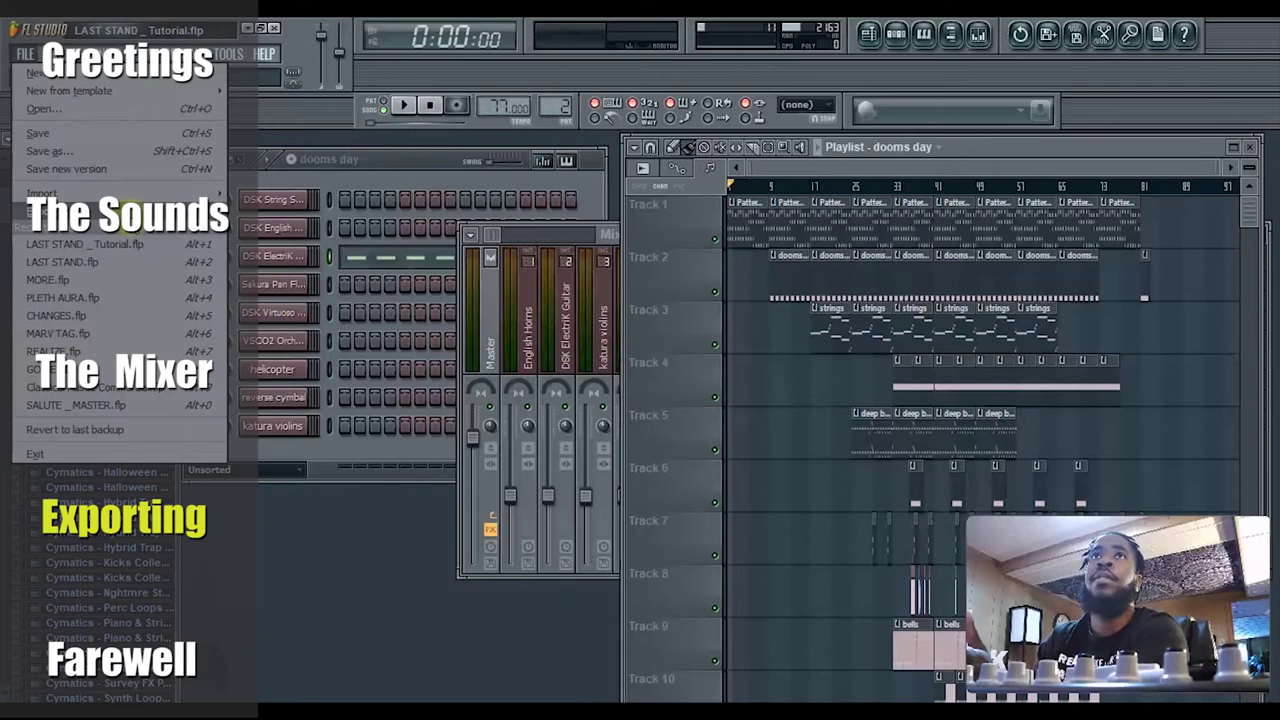
mouse_move(140, 211)
click(297, 232)
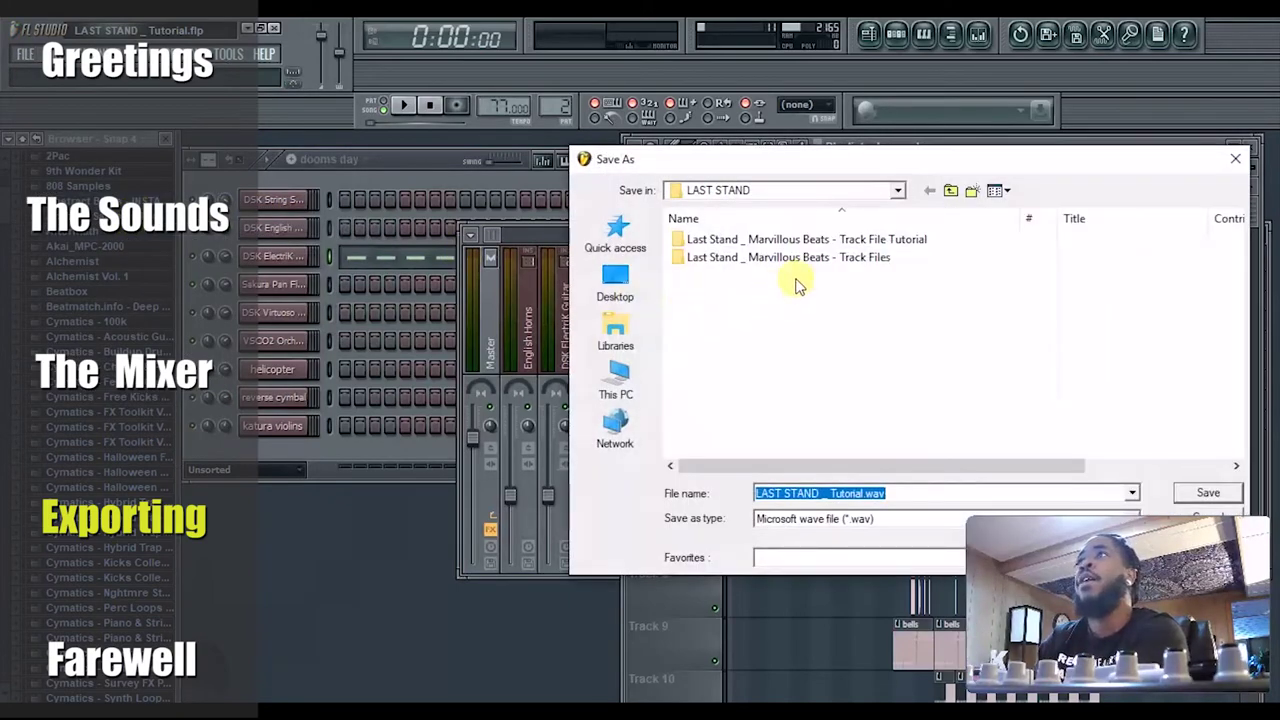
click(866, 244)
double_click(866, 247)
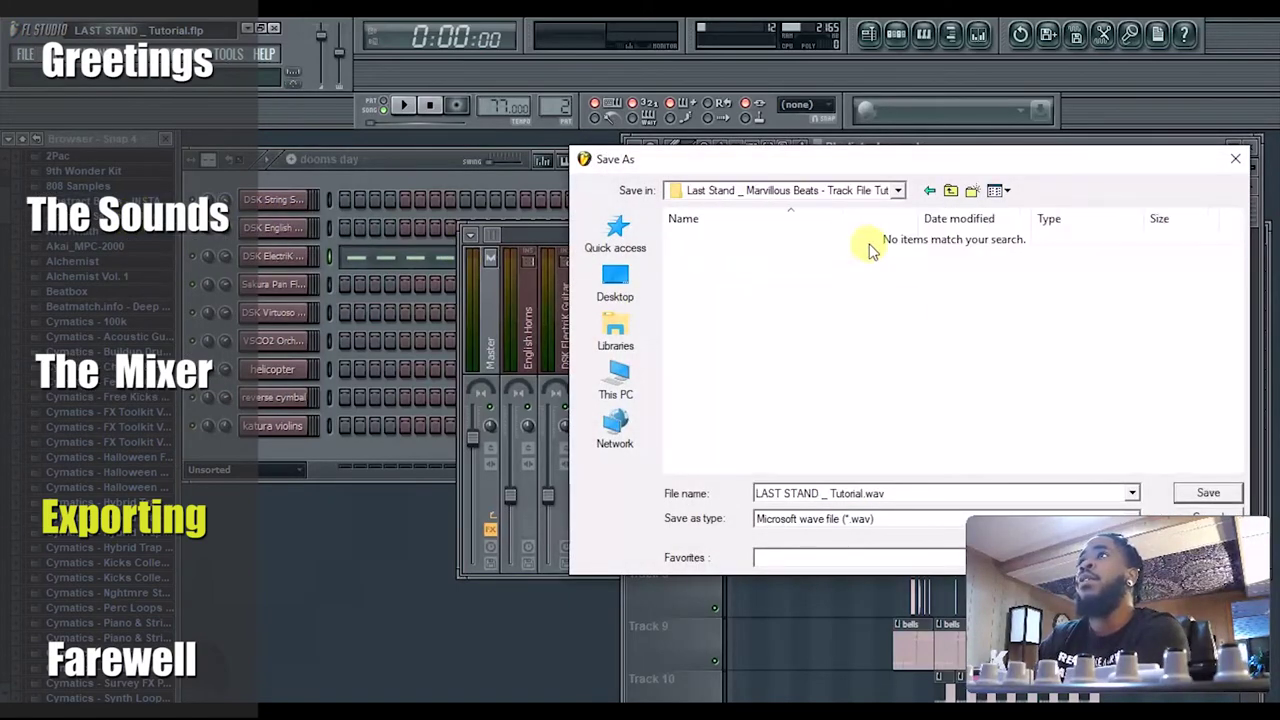
double_click(894, 493)
text(Las)
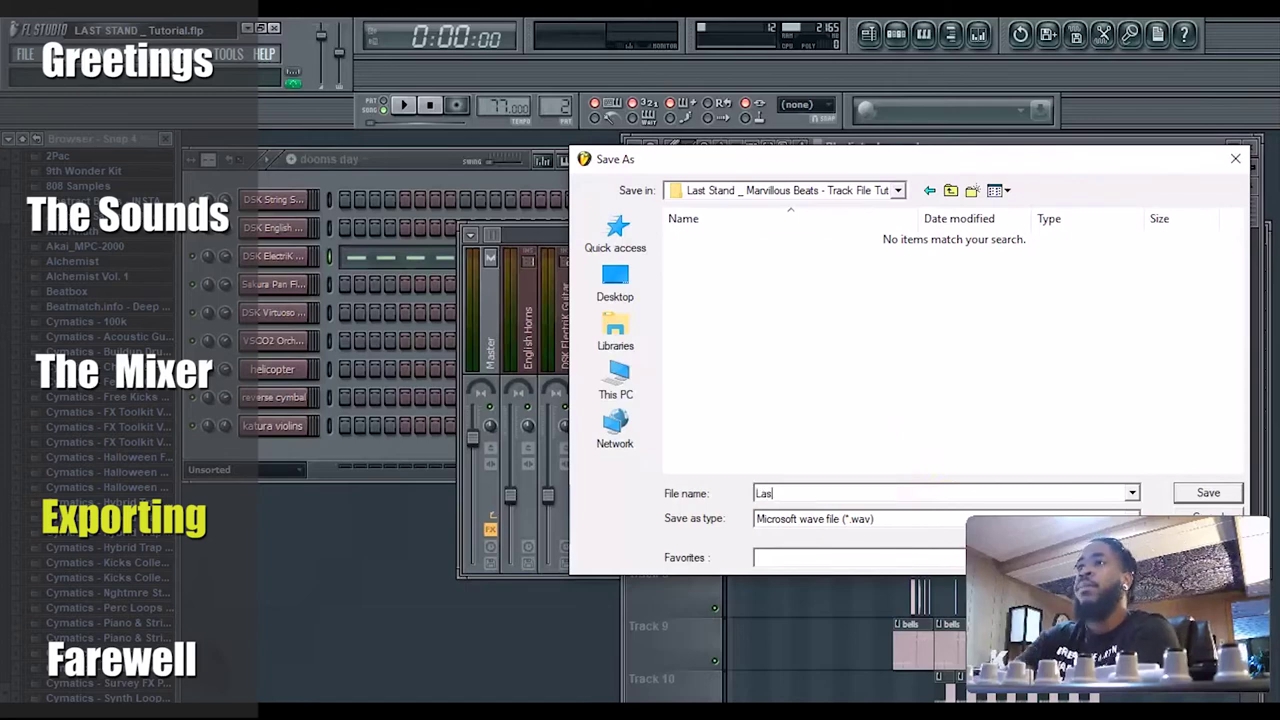
text(t Stand _)
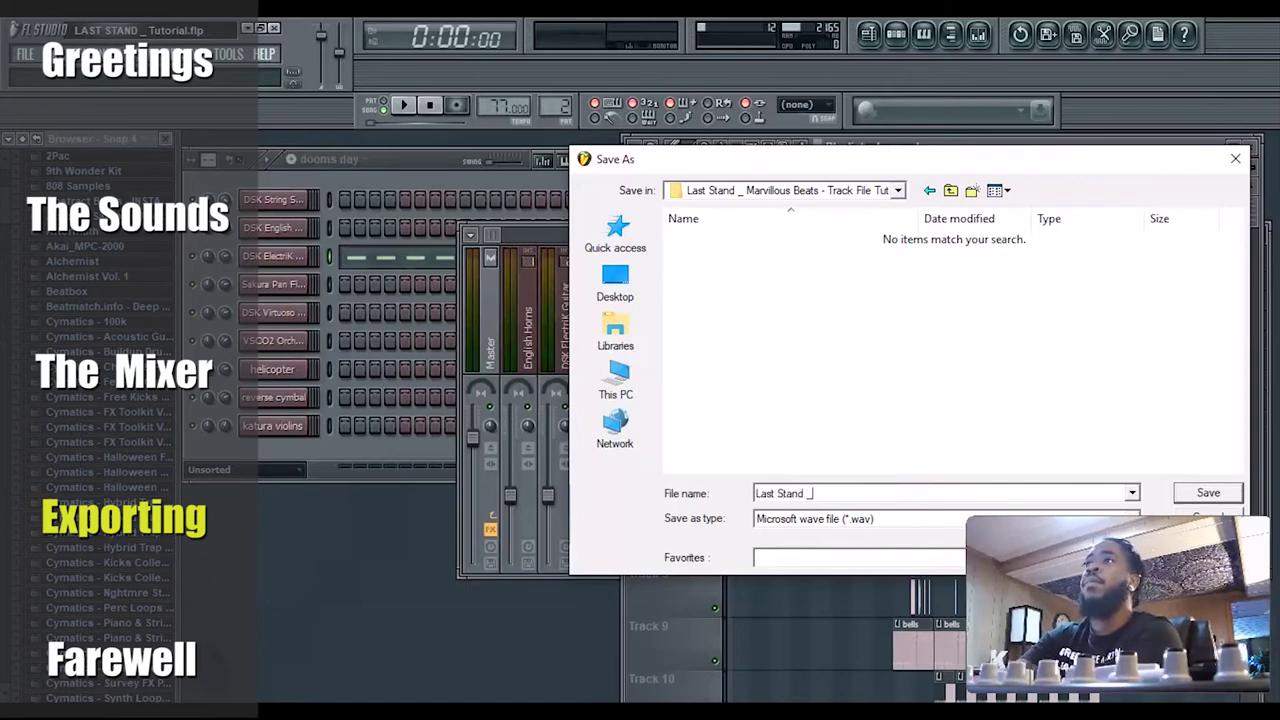
click(1208, 492)
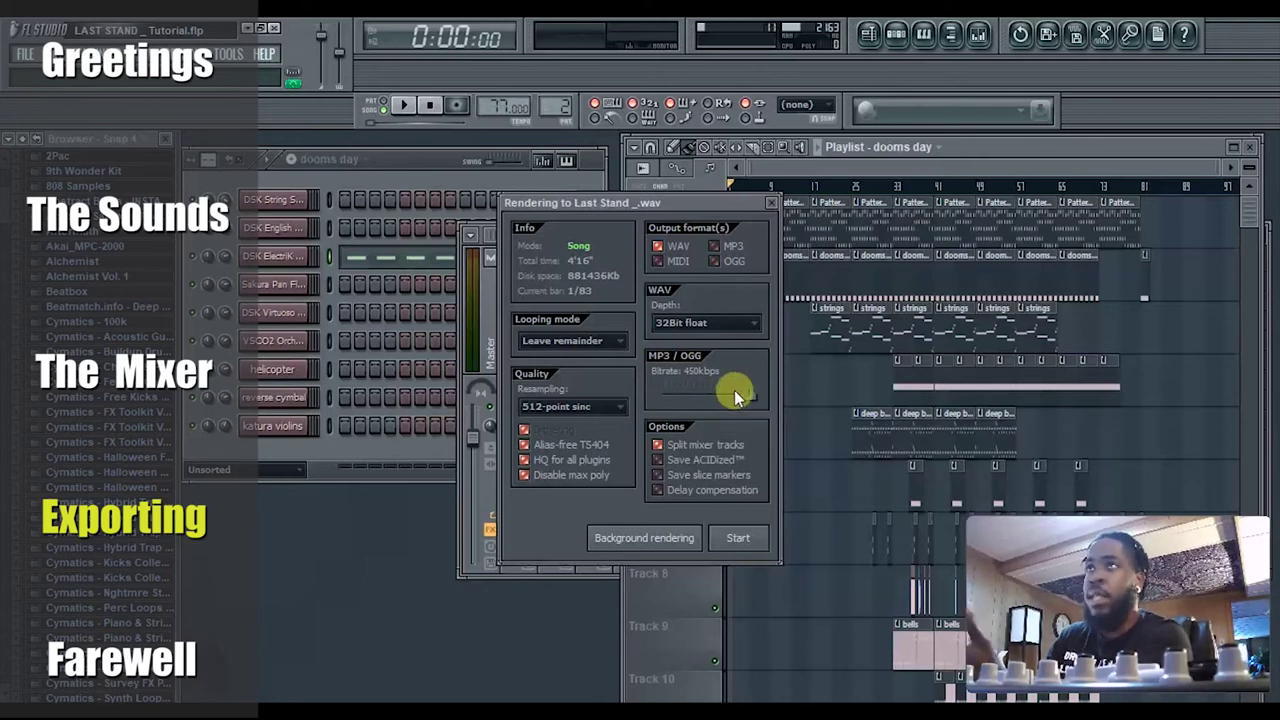
- Keep 512-point sinc resampling and start rendering the split stems
click(557, 408)
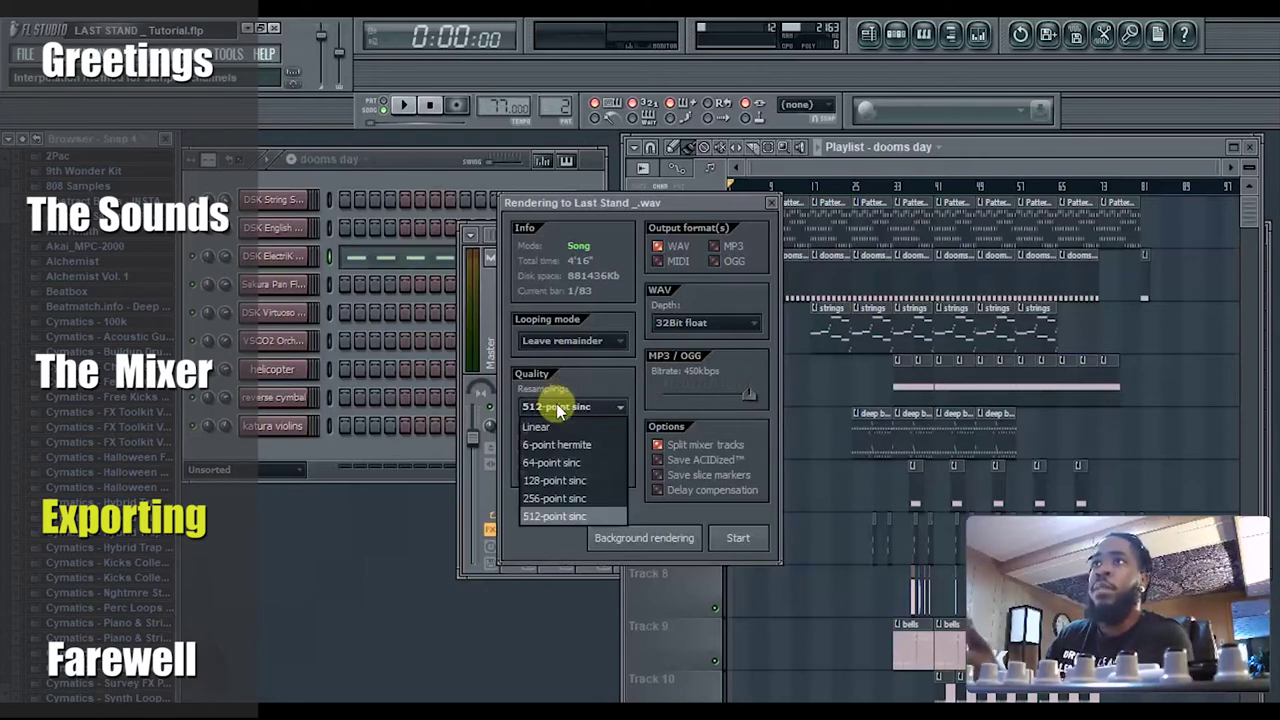
click(557, 516)
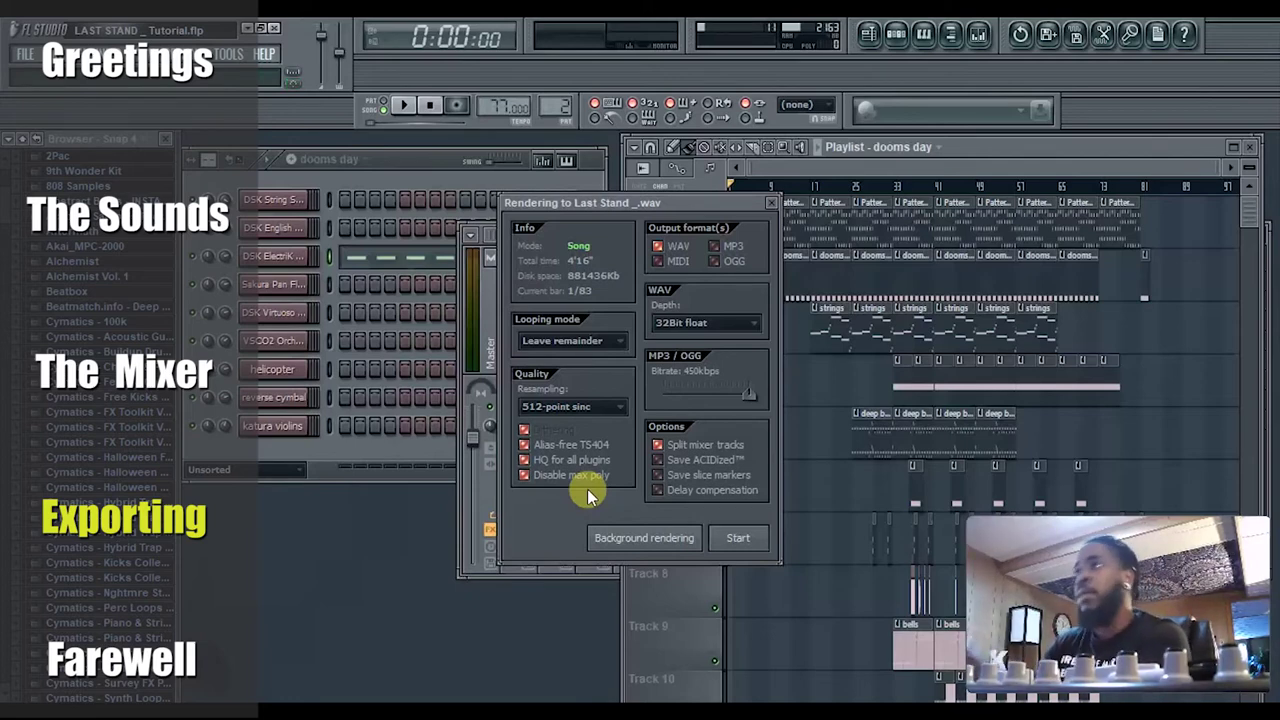
click(743, 541)
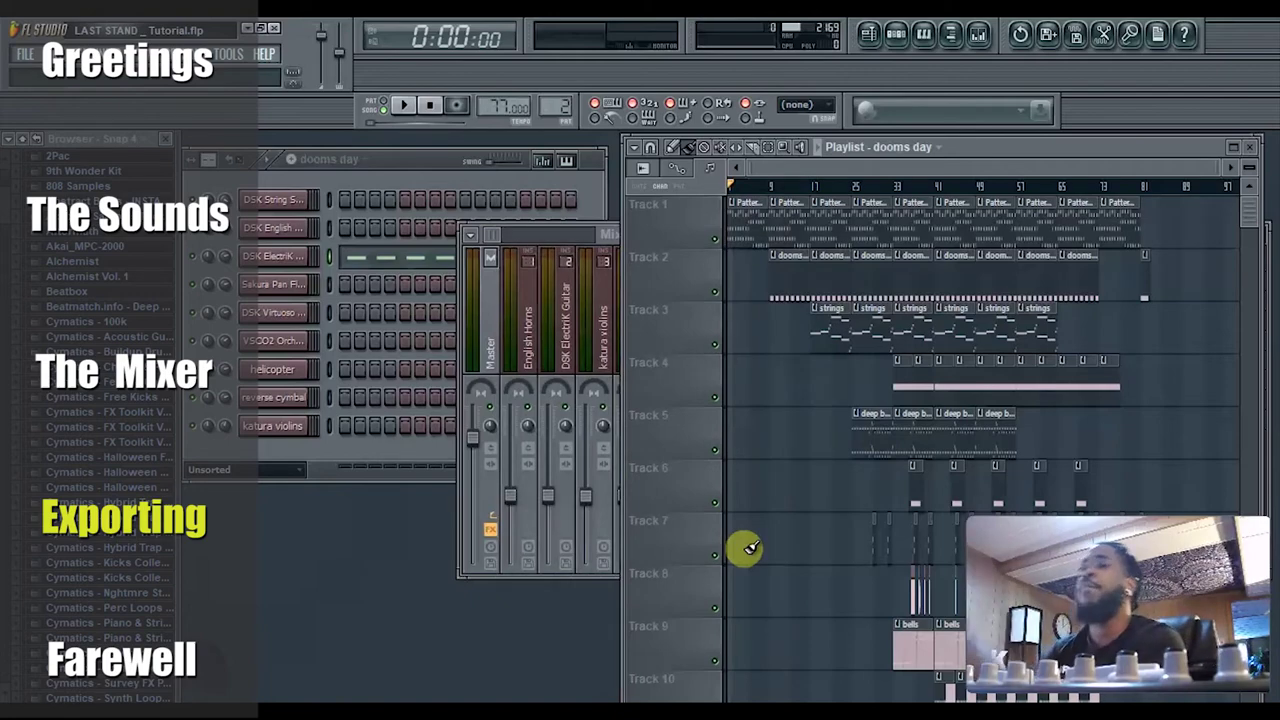
- In Save as, view the Track File Tutorial folder's Microsoft wave file stems, then return to LAST STAND
click(24, 53)
click(131, 150)
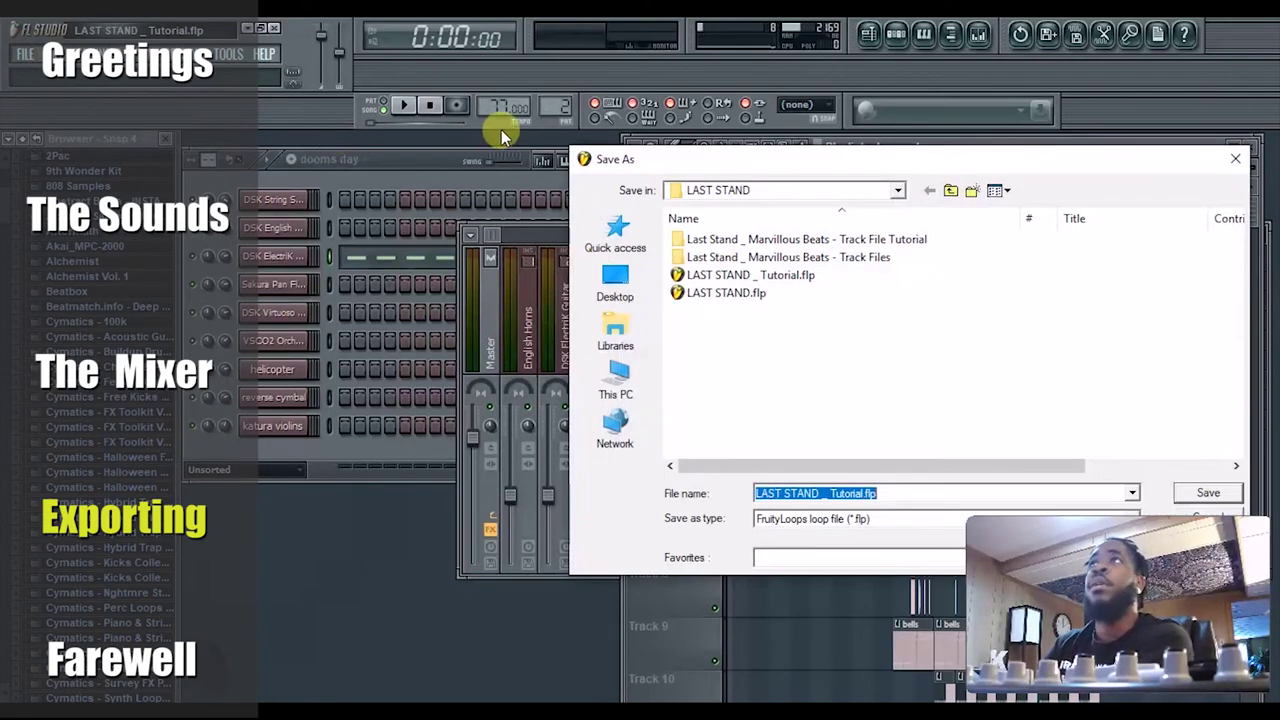
click(706, 241)
double_click(706, 241)
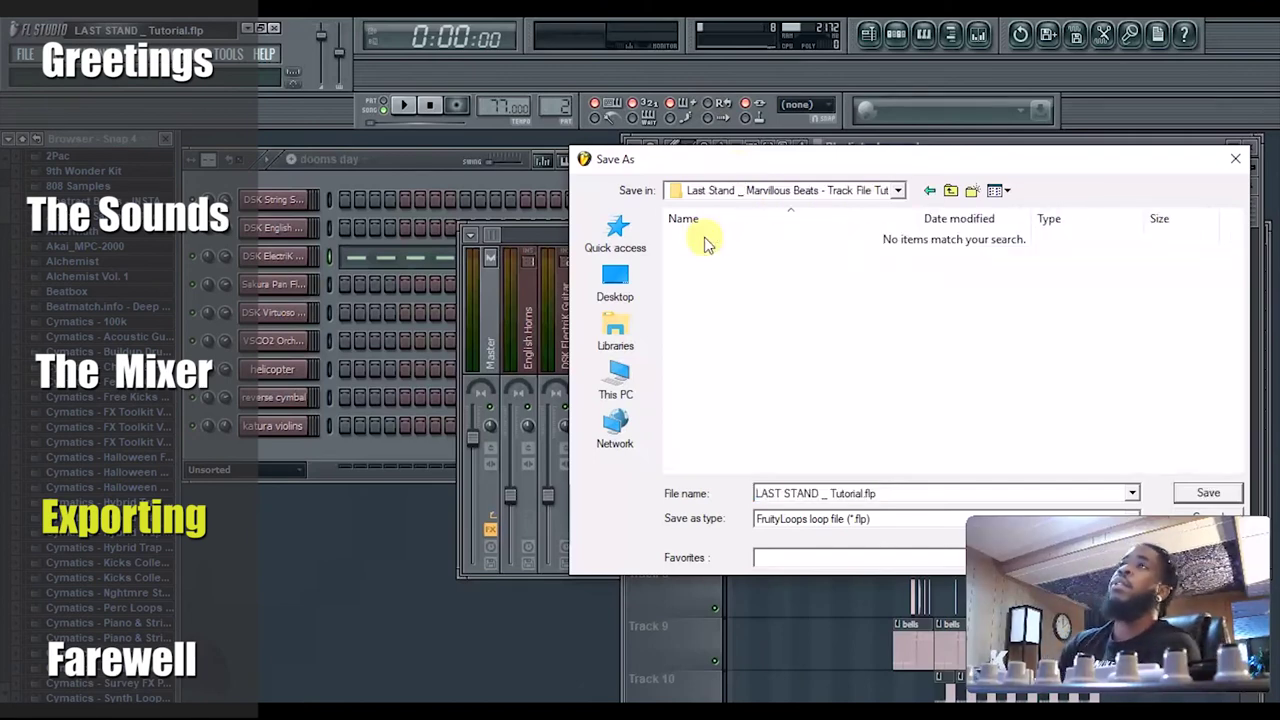
click(903, 520)
click(829, 561)
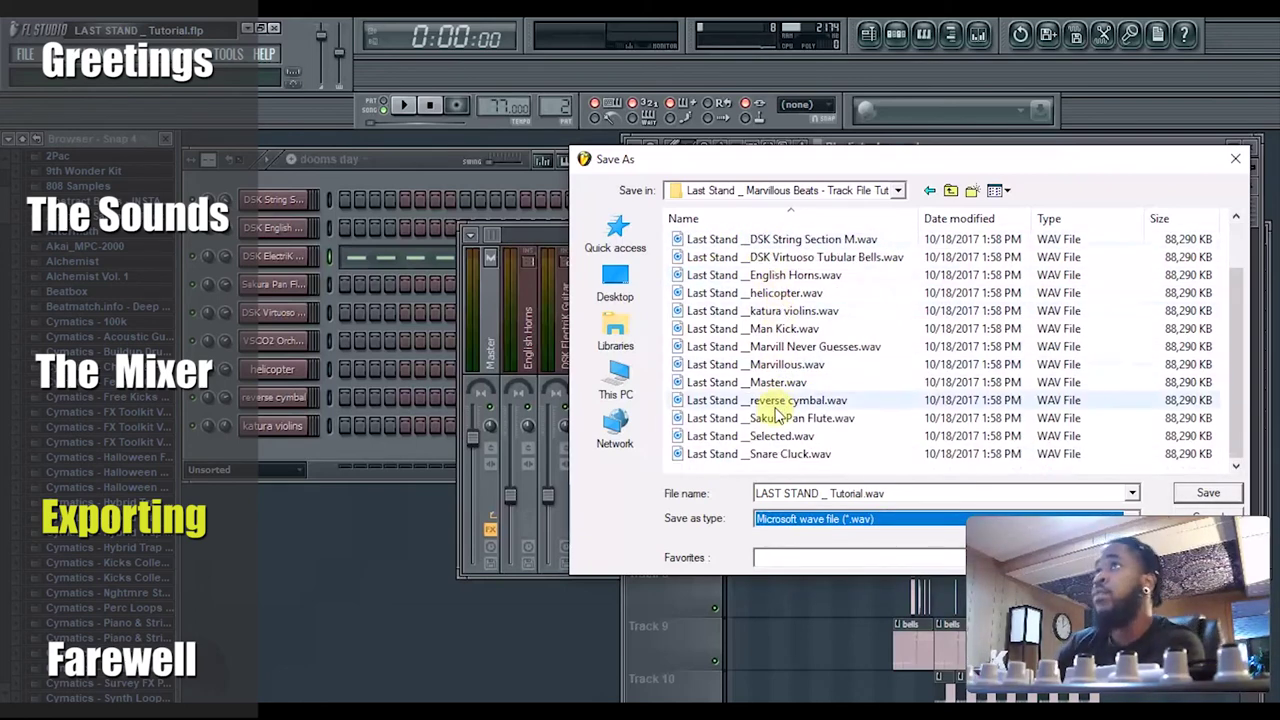
click(951, 193)
- Send the Track File Tutorial stems folder to a Compressed (zipped) folder
click(764, 239)
right_click(766, 239)
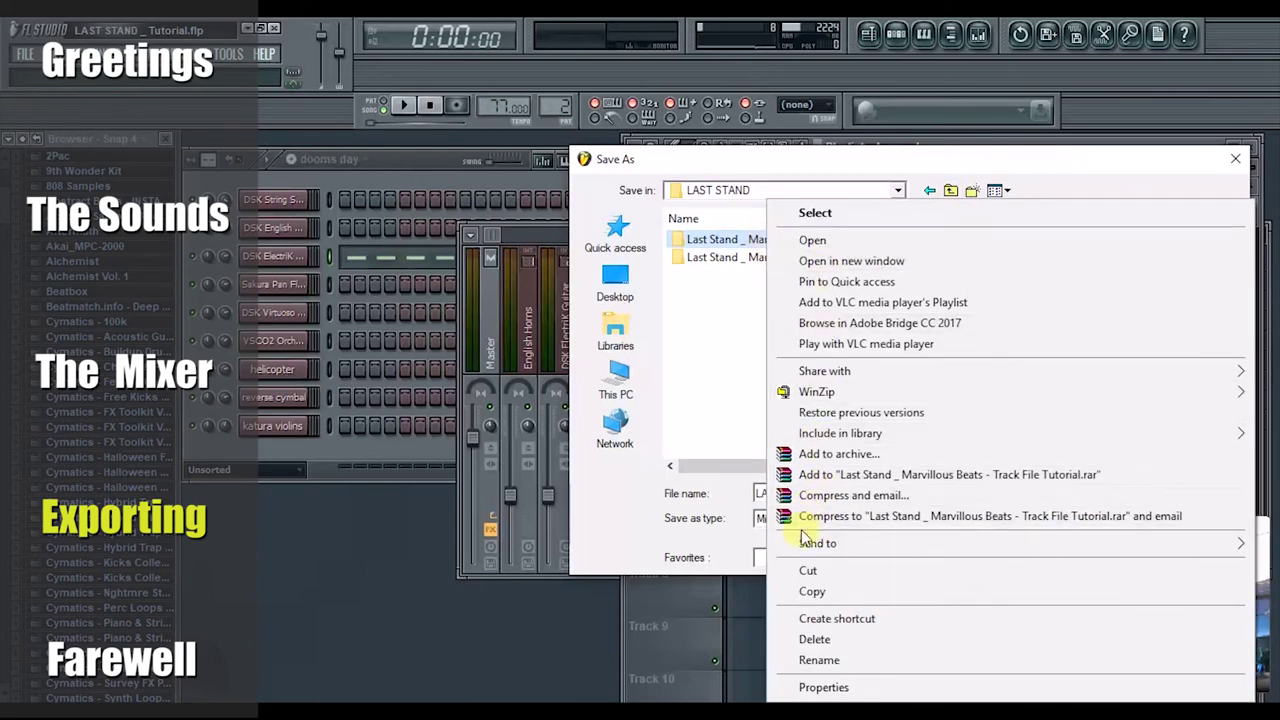
mouse_move(830, 543)
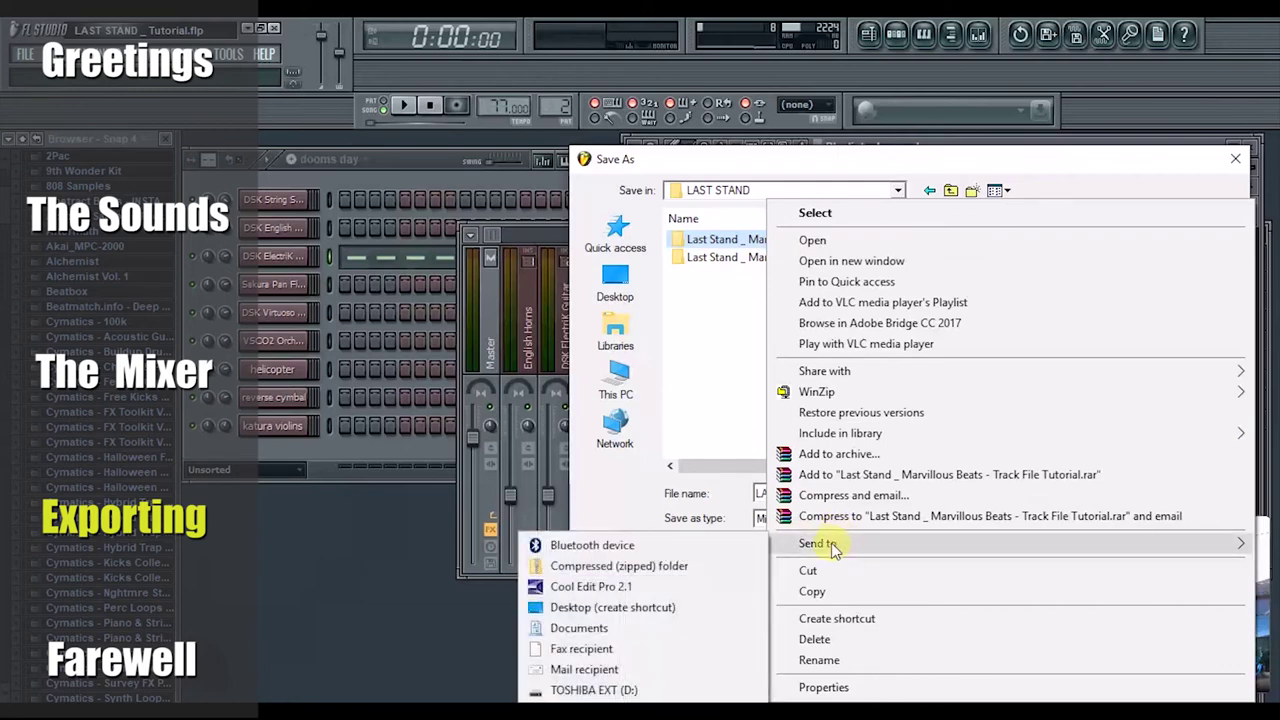
click(669, 567)
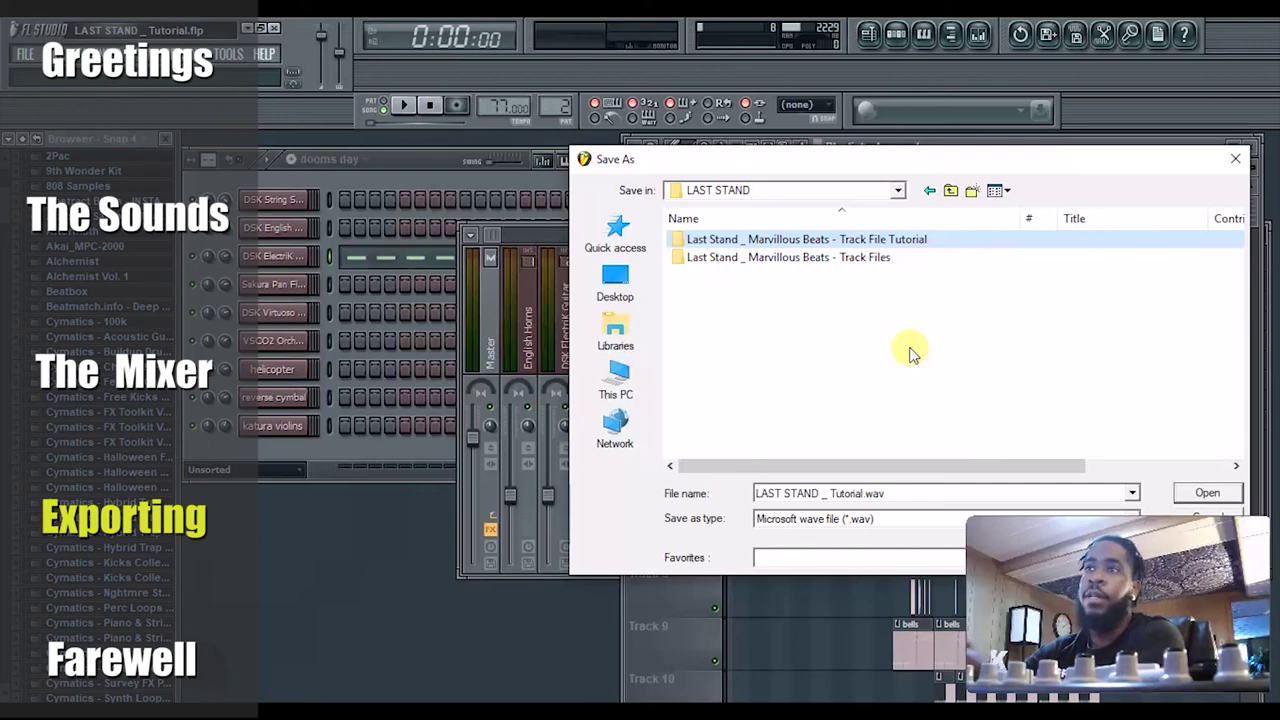
key(Menu)
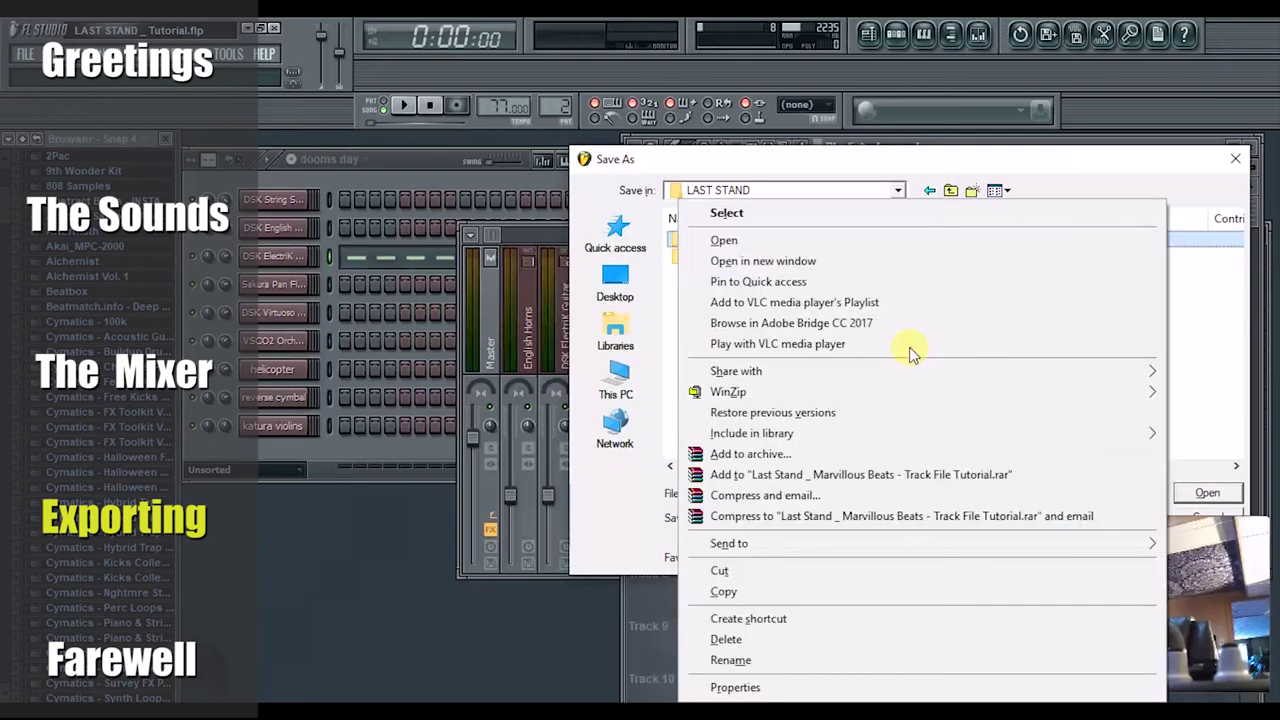
click(1200, 318)
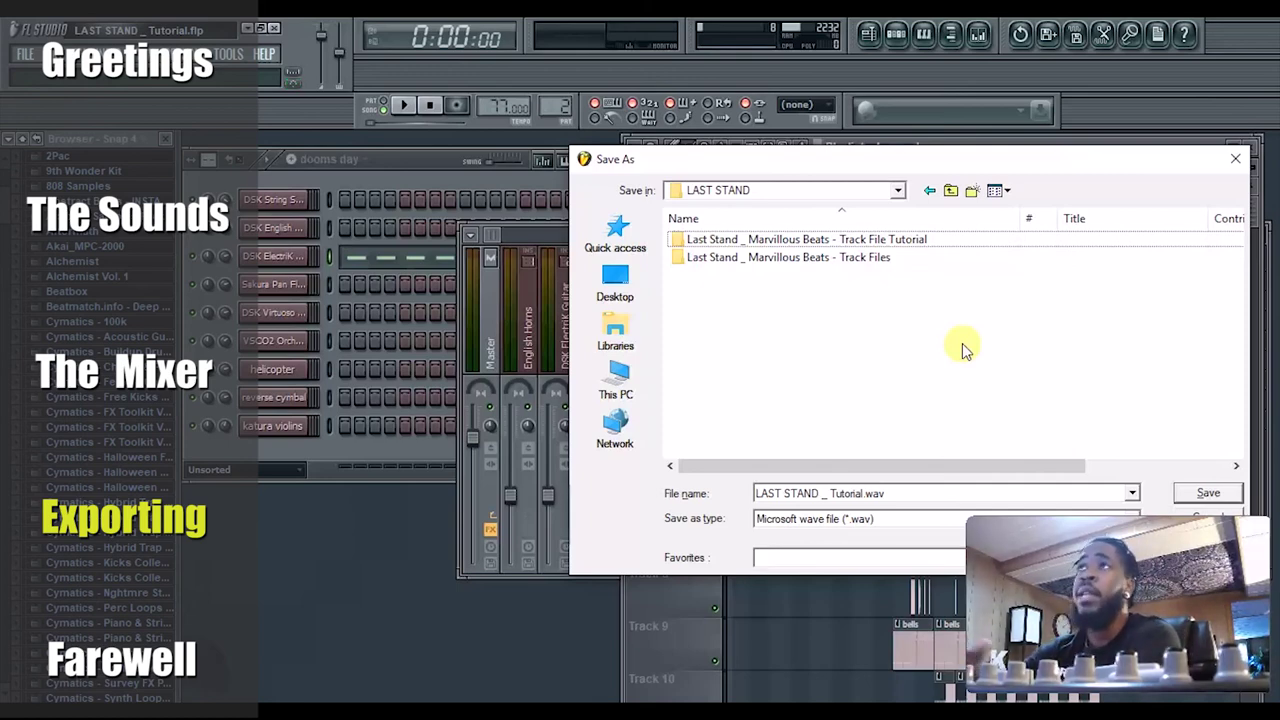
- Close the Save As dialog to return to the dooms day playlist, channel rack and mixer
click(1236, 158)
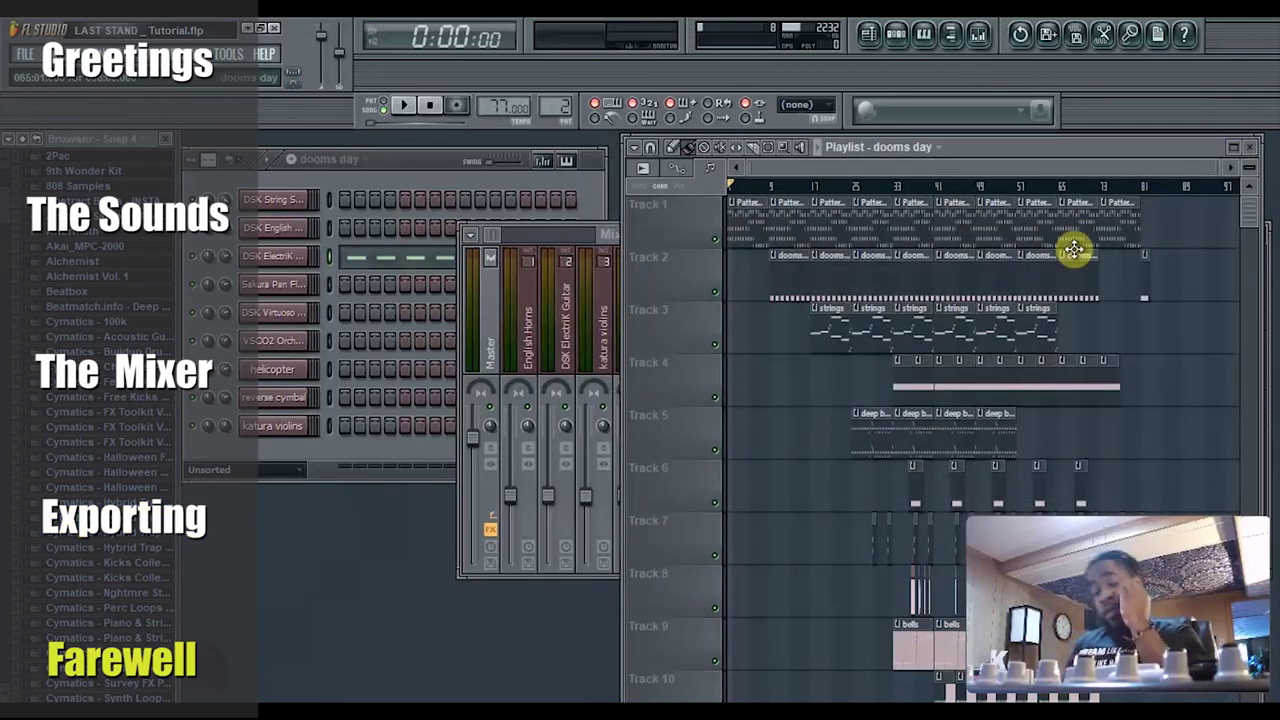